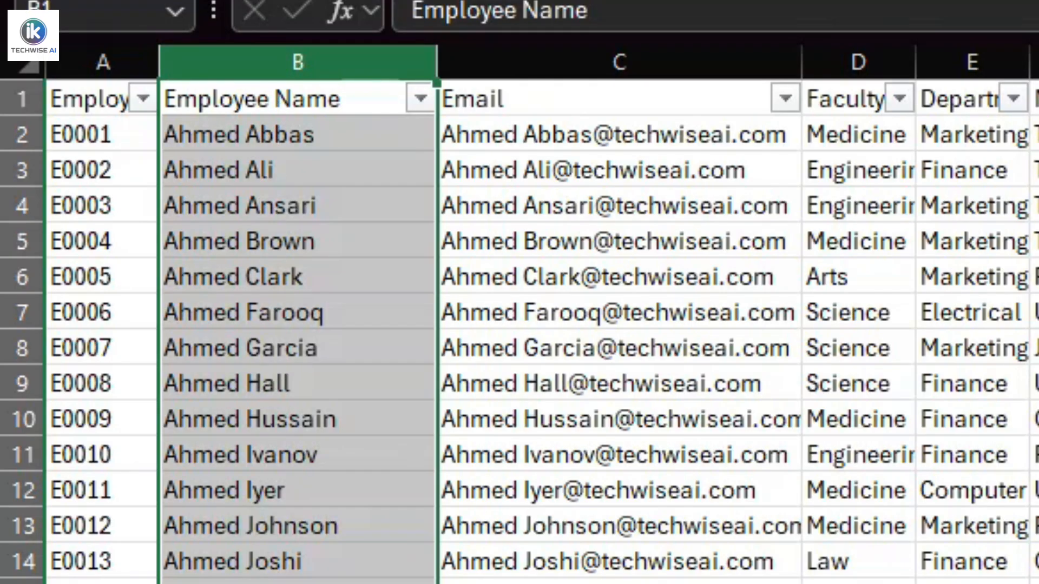
Try splitting the first three employee names by hand into the First Name and Last Name columns, and clear the entries.
scroll(519, 330, "down", 5)
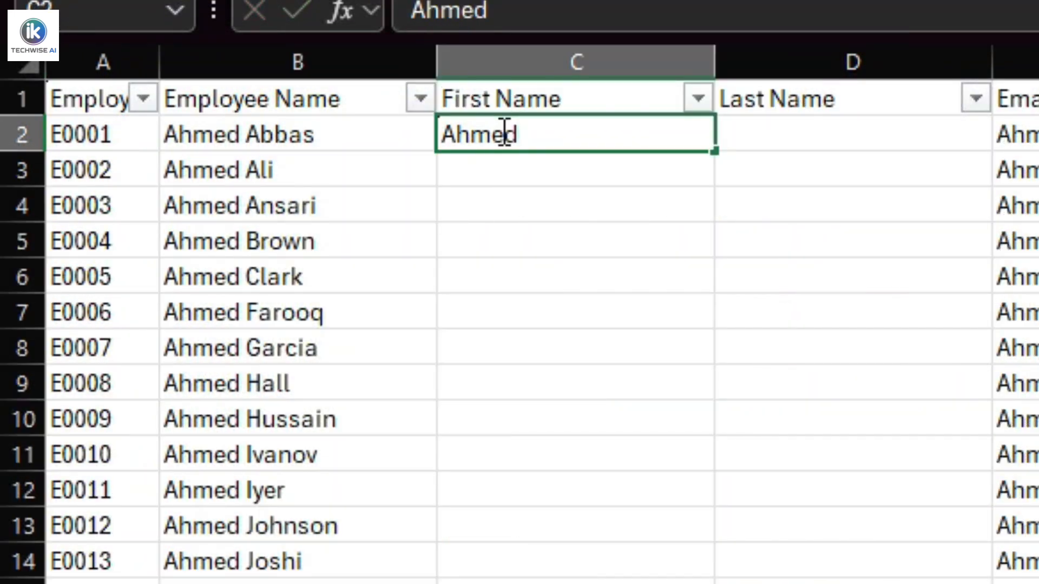
key("Tab")
type("A")
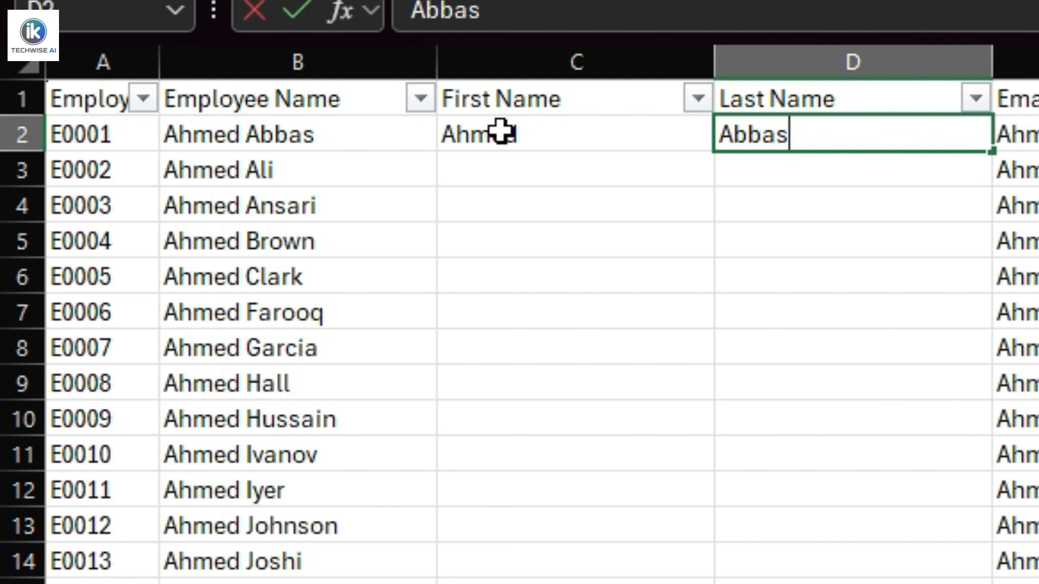
key("Return")
type("A")
key("Tab")
type("Al")
key("Return")
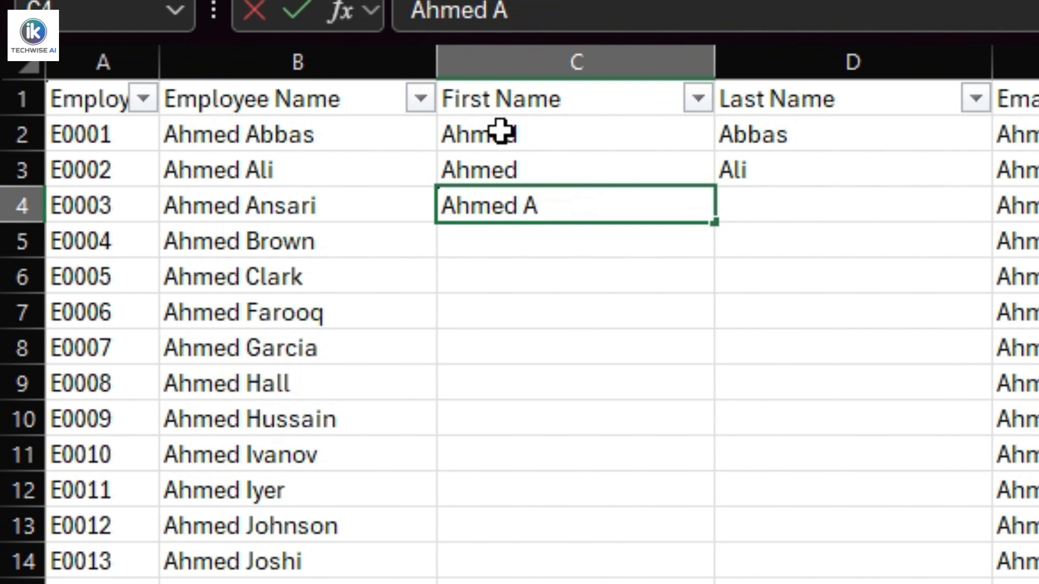
key("Tab")
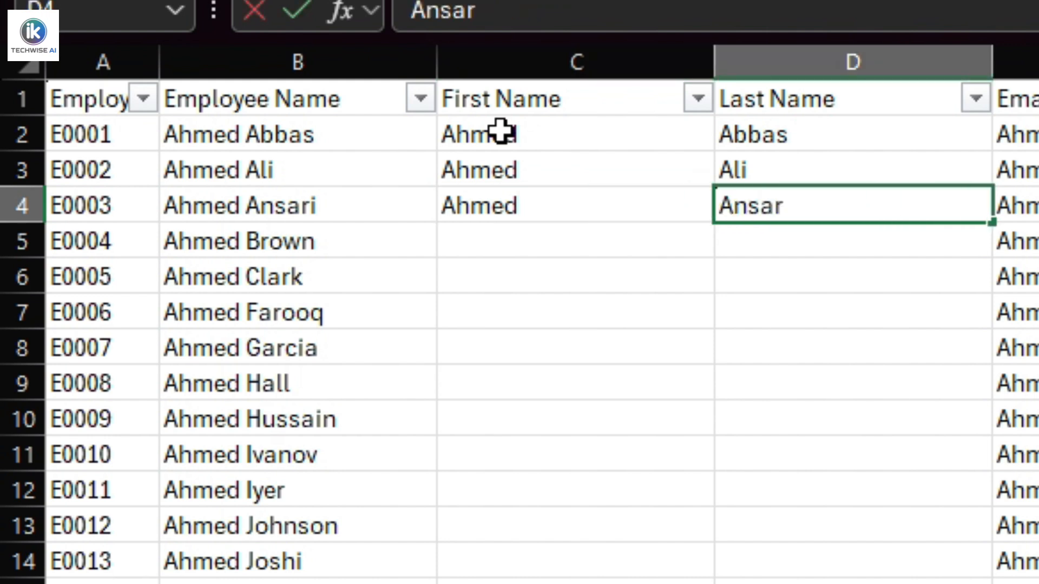
type("Ansari")
key("Return")
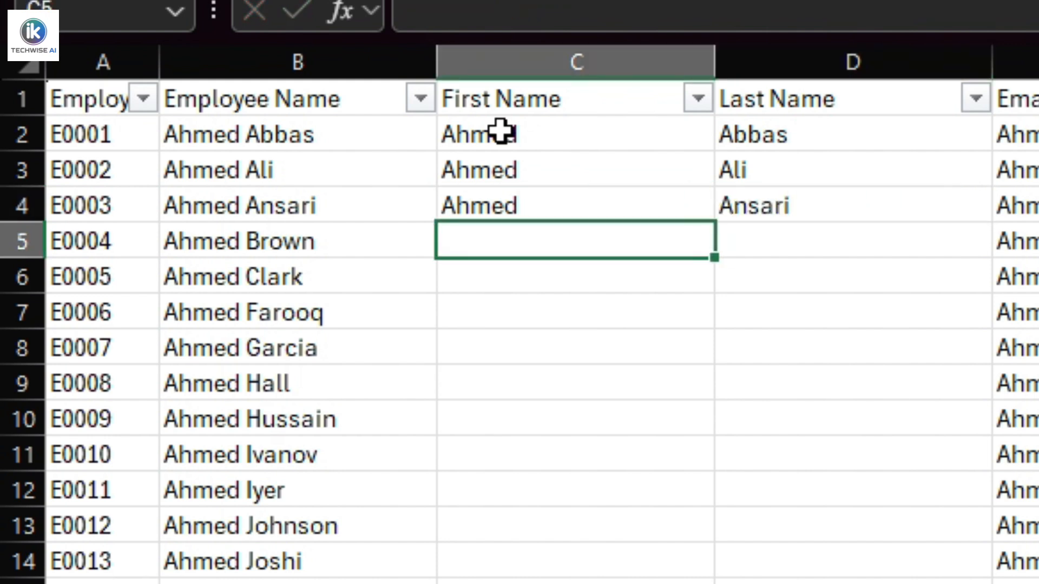
left_click_drag(501, 132, 823, 206)
key("Delete")
Enter the first employee's first name in C2 and Flash Fill the rest of the First Name column.
type("Ahme")
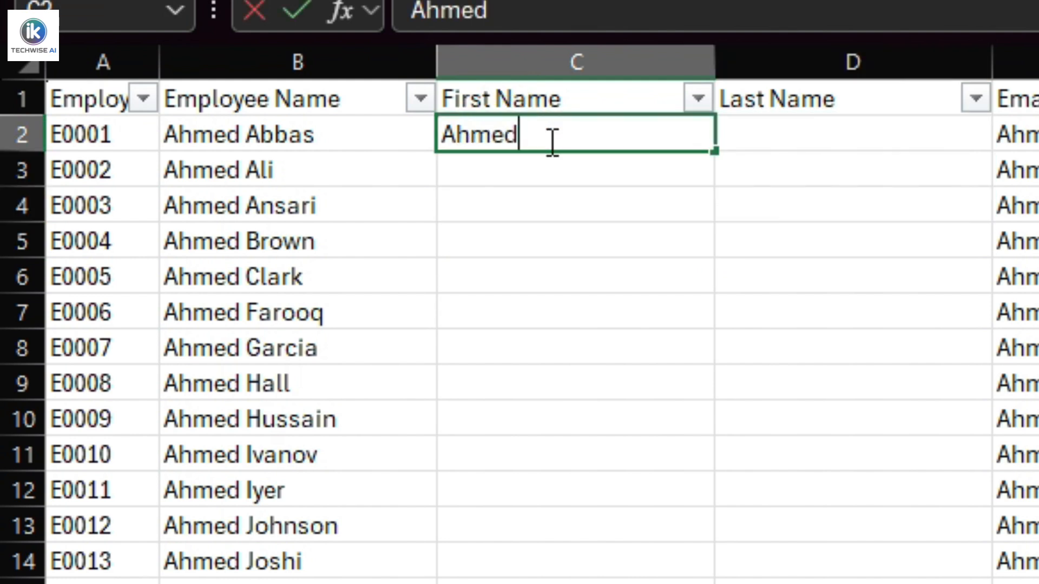
key("Return")
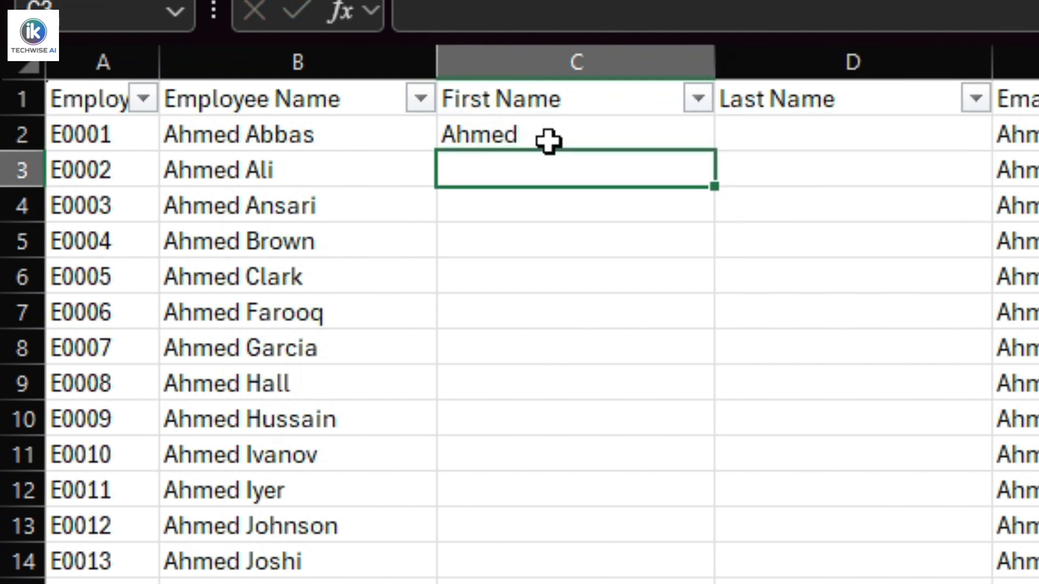
key("ctrl+e")
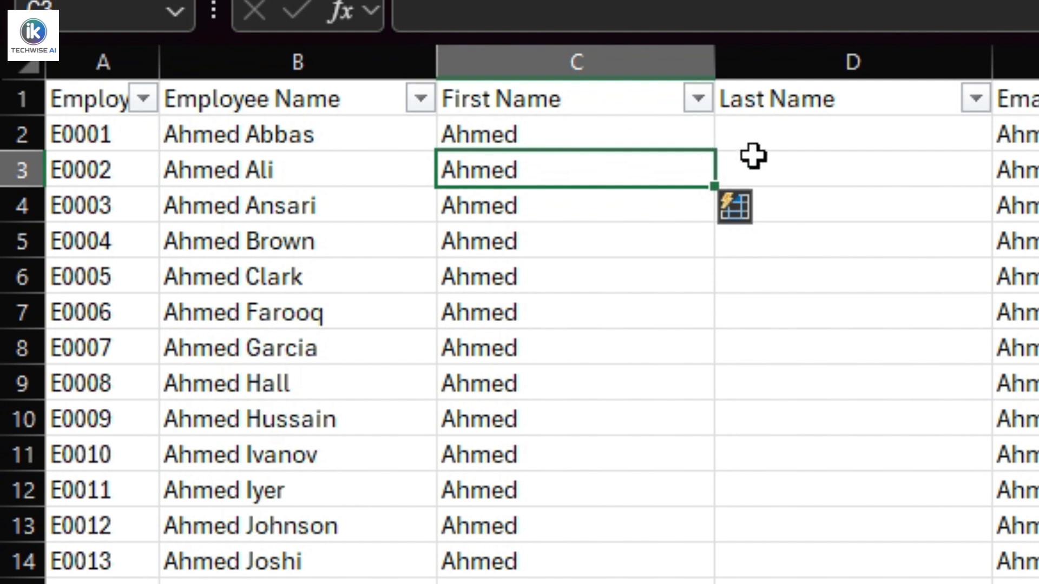
Enter the first employee's last name in D2, Flash Fill the Last Name column and review the filled rows.
left_click(789, 145)
type("Ab")
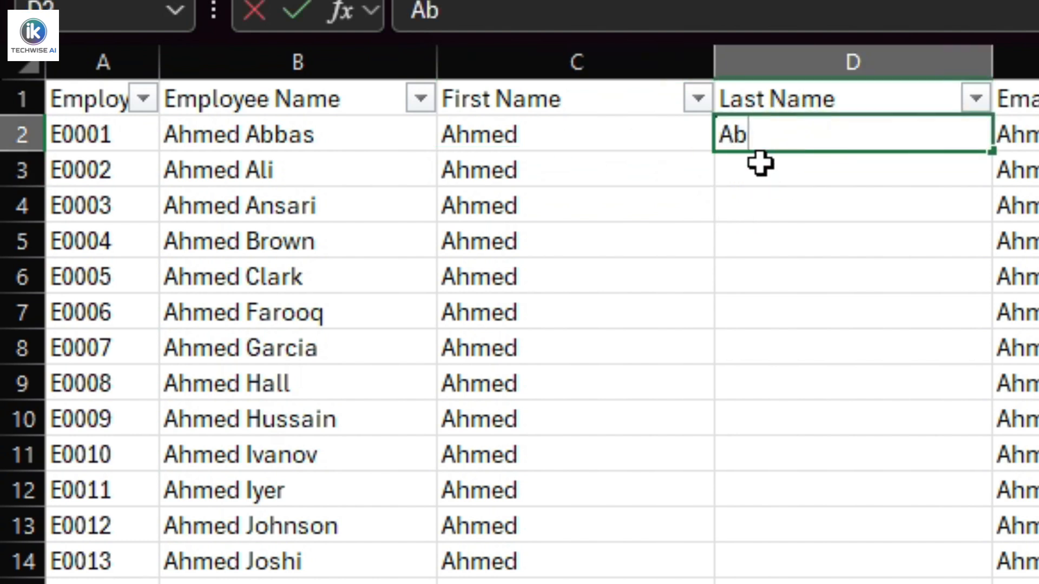
type("bas")
key("Return")
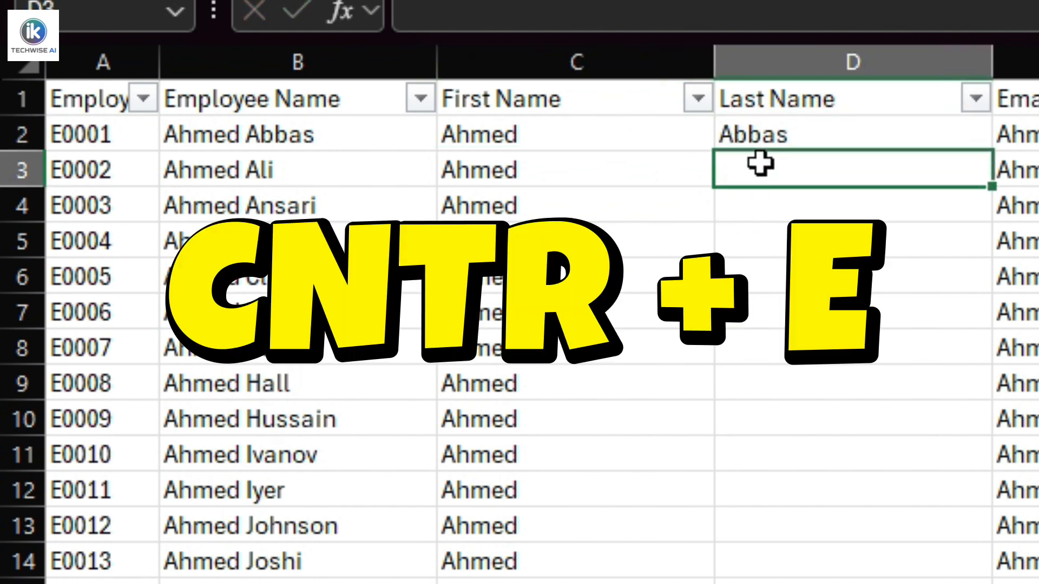
key("ctrl+e")
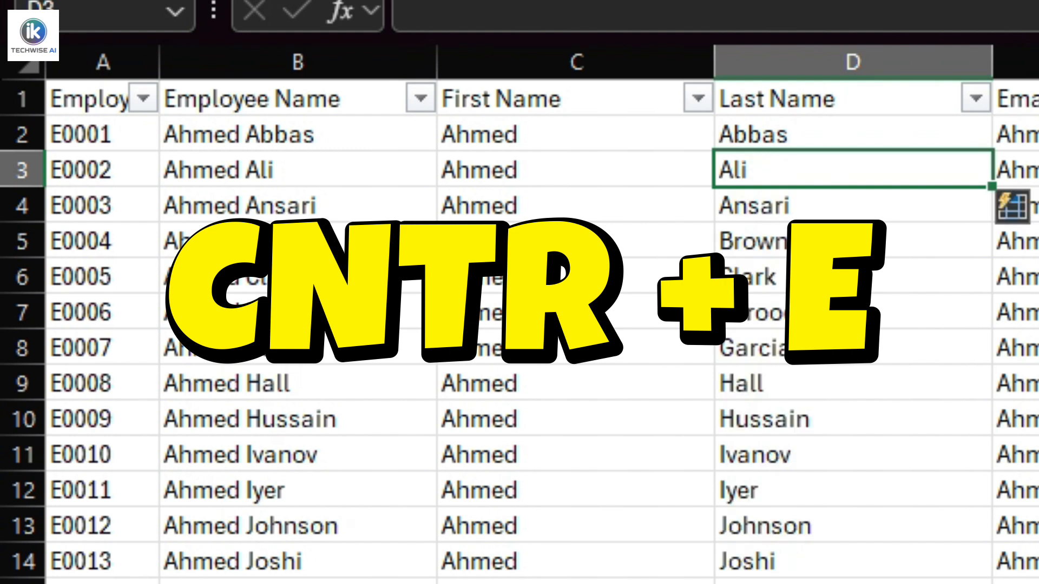
left_click(963, 581)
scroll(963, 581, "down", 8)
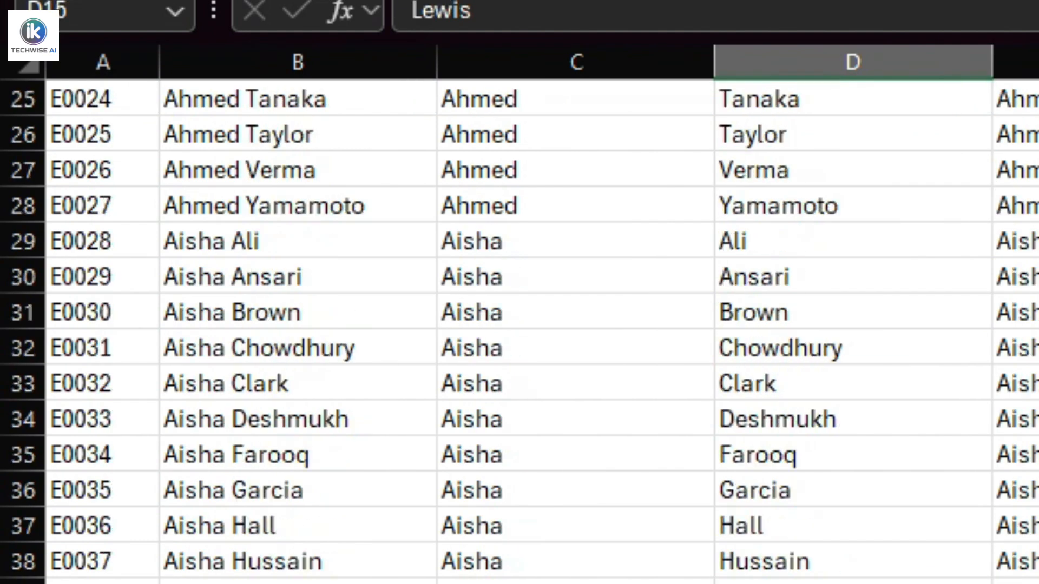
scroll(963, 581, "up", 2)
scroll(519, 330, "up", 6)
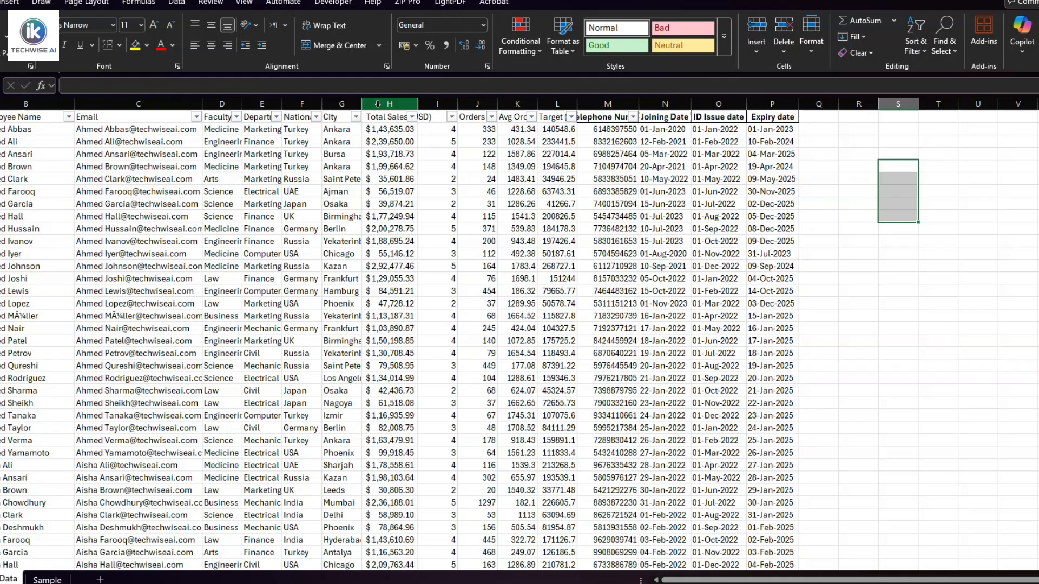
Open Quick Analysis for all values in the Total Sales (USD) column and show its chart options.
left_click(378, 103)
left_click(384, 131)
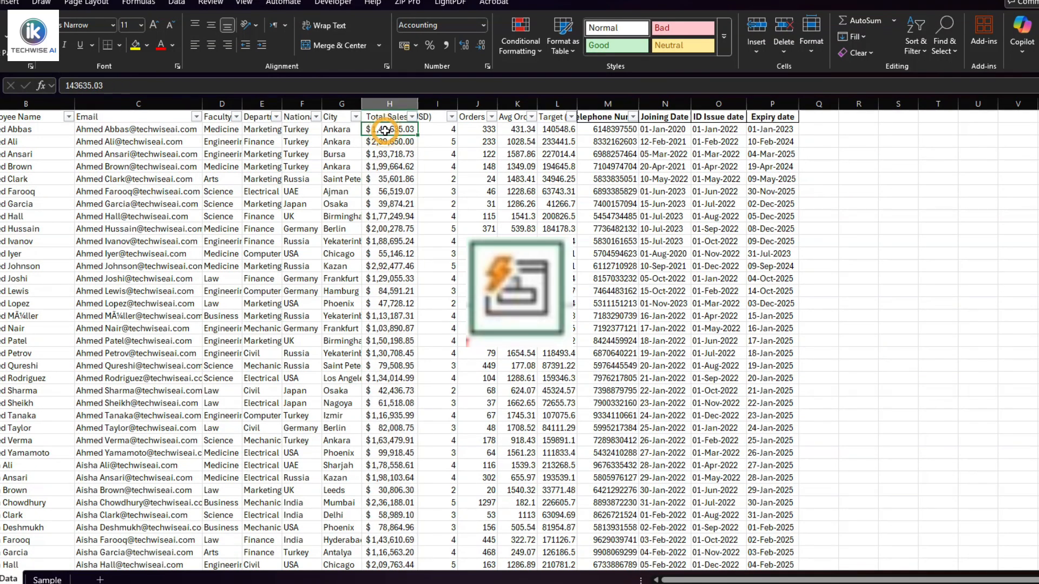
left_click_drag(389, 130, 388, 549)
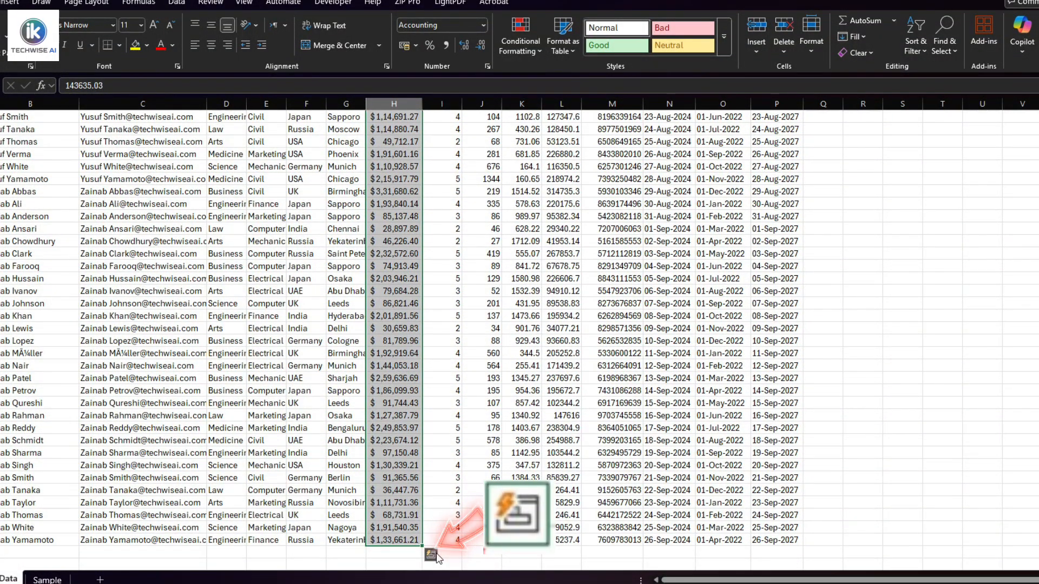
left_click(435, 558)
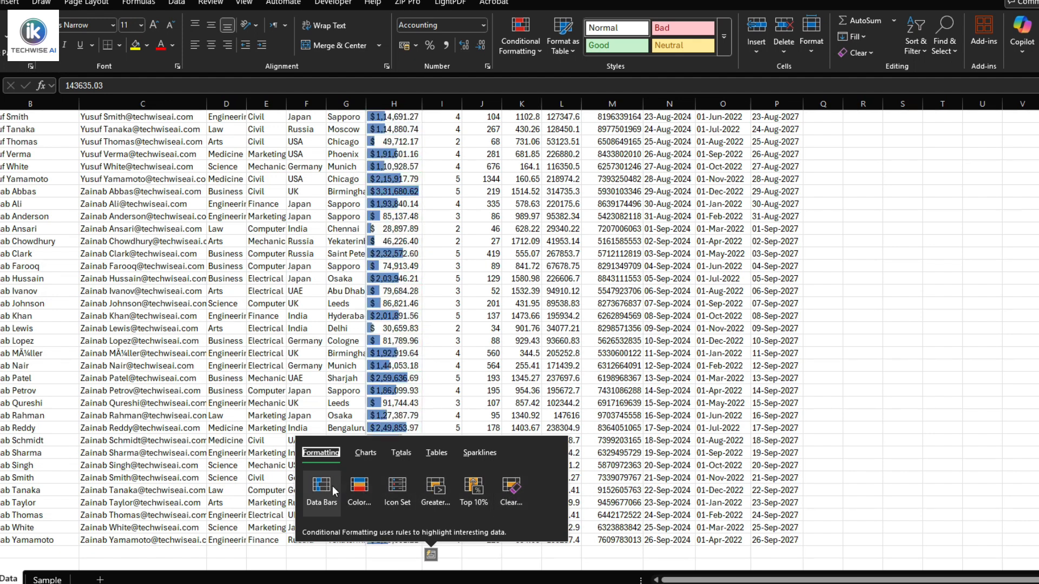
left_click(367, 451)
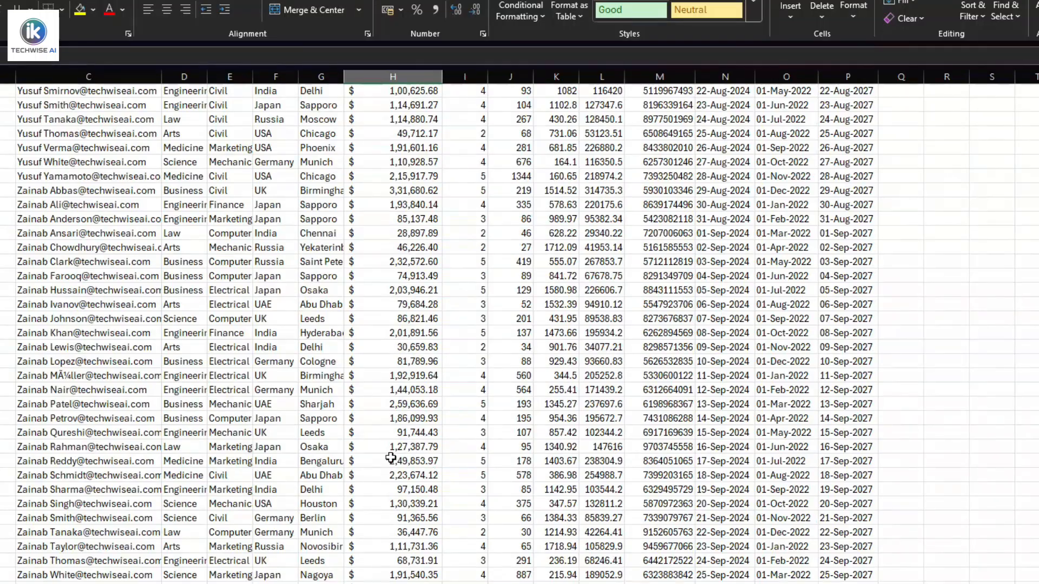
Add a SUM formula directly below the Total Sales (USD) column that totals all its values.
scroll(391, 458, "down", 1)
left_click(393, 561)
type("=sum(")
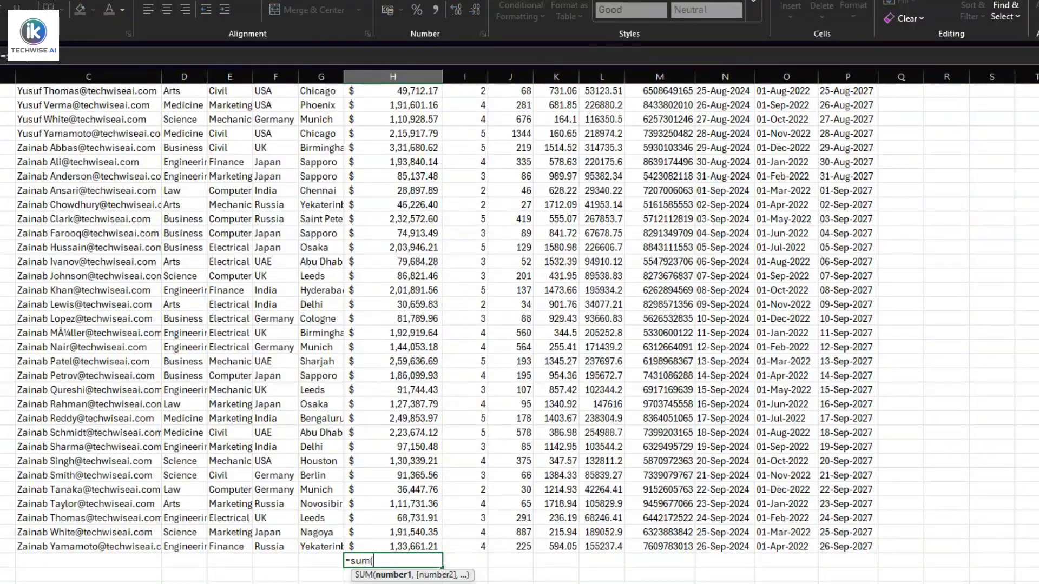
left_click_drag(372, 546, 436, 66)
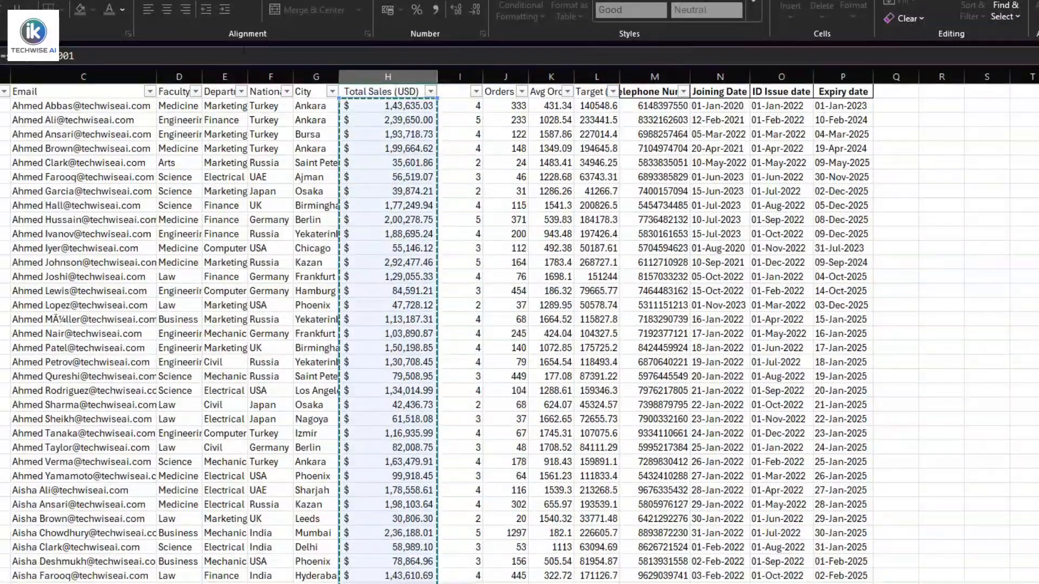
left_click(100, 57)
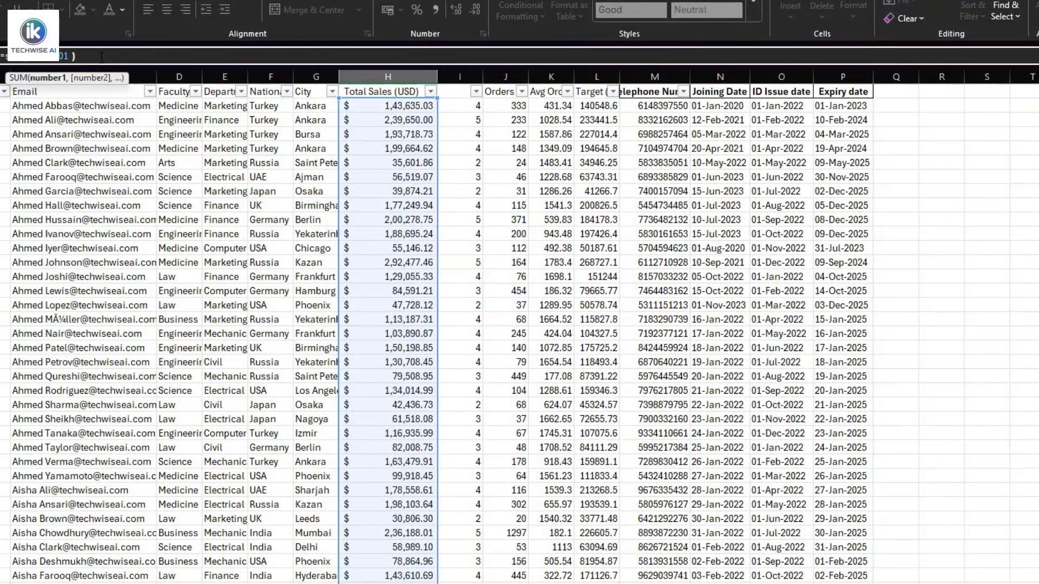
key("Return")
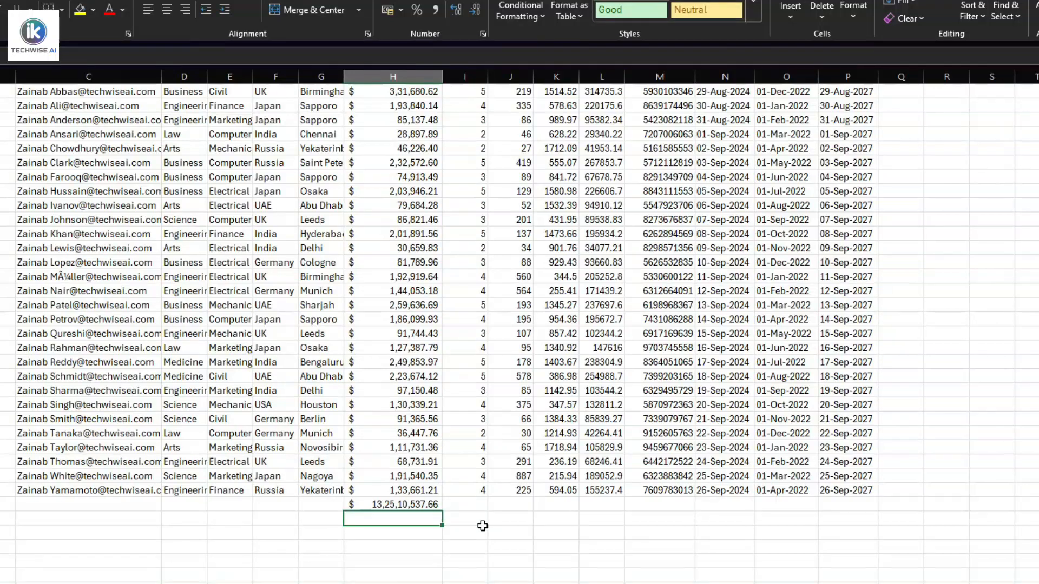
Highlight the sum cell below the Total Sales (USD) column with a yellow fill.
left_click(417, 504)
key("ctrl+shift+Up")
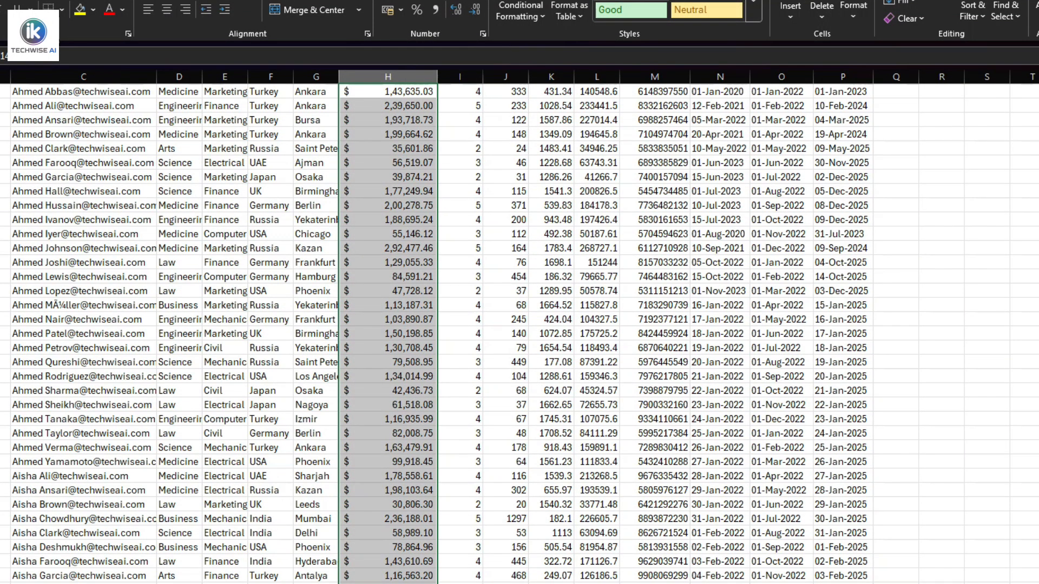
scroll(520, 334, "down", 20)
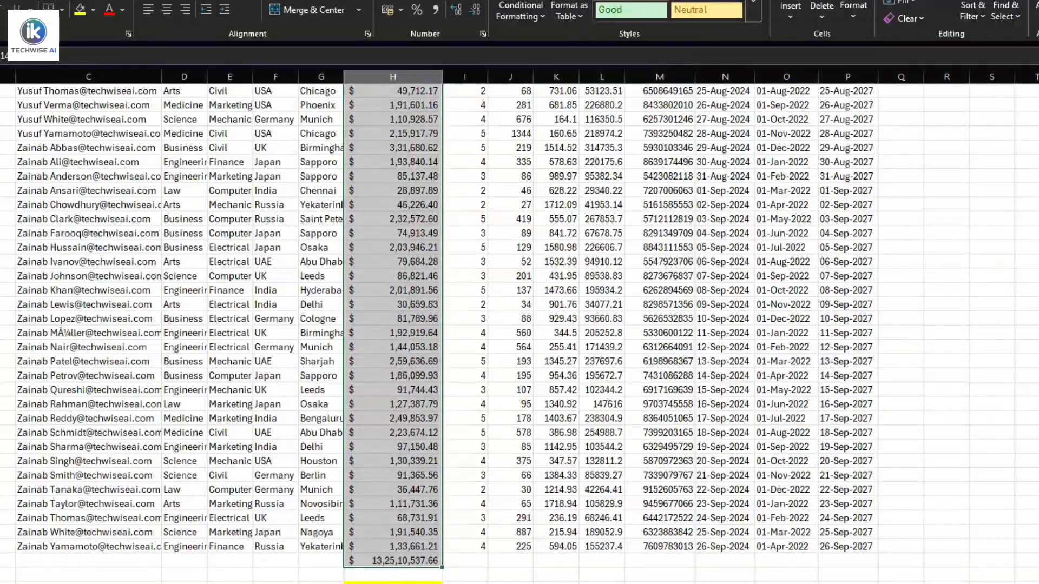
left_click(403, 564)
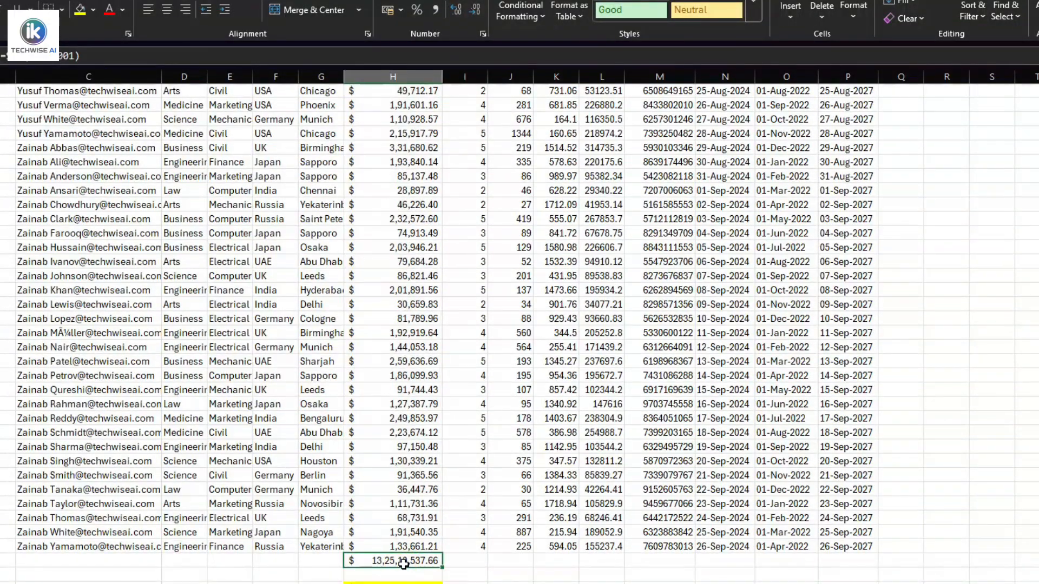
left_click(82, 12)
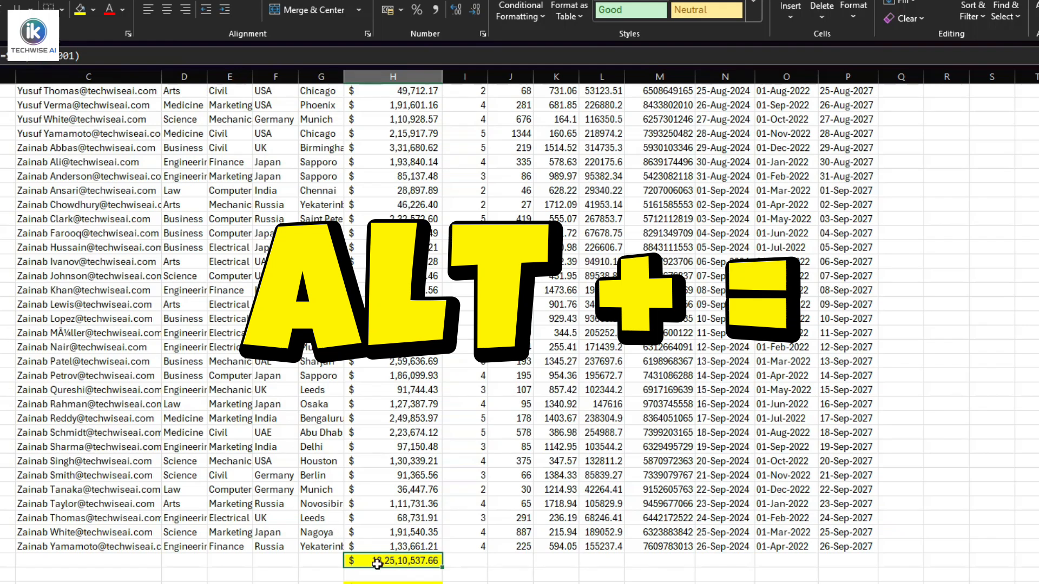
Try a red fill on the sales sum cell and set it back to yellow.
left_click(94, 11)
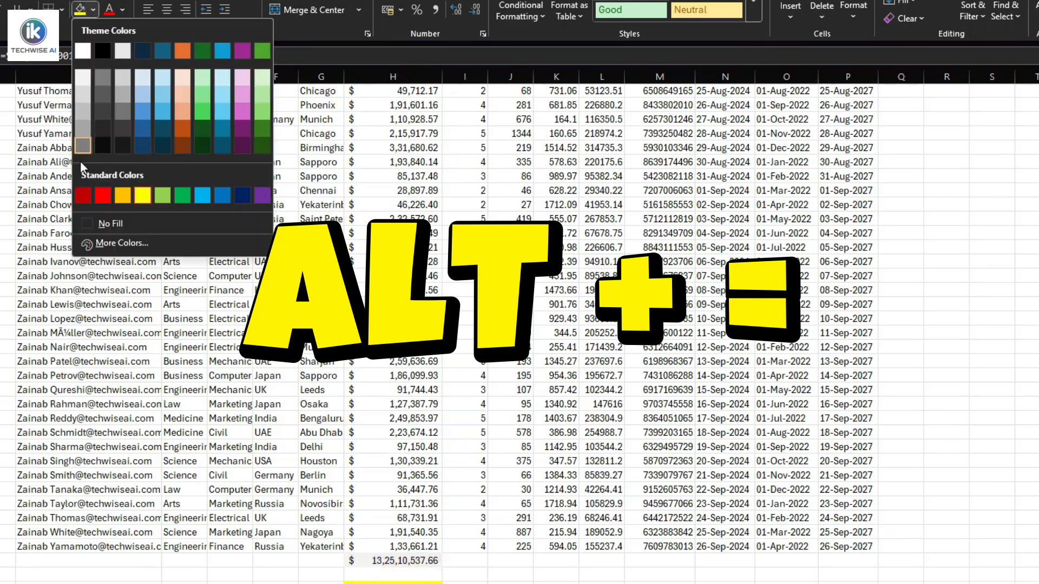
left_click(98, 195)
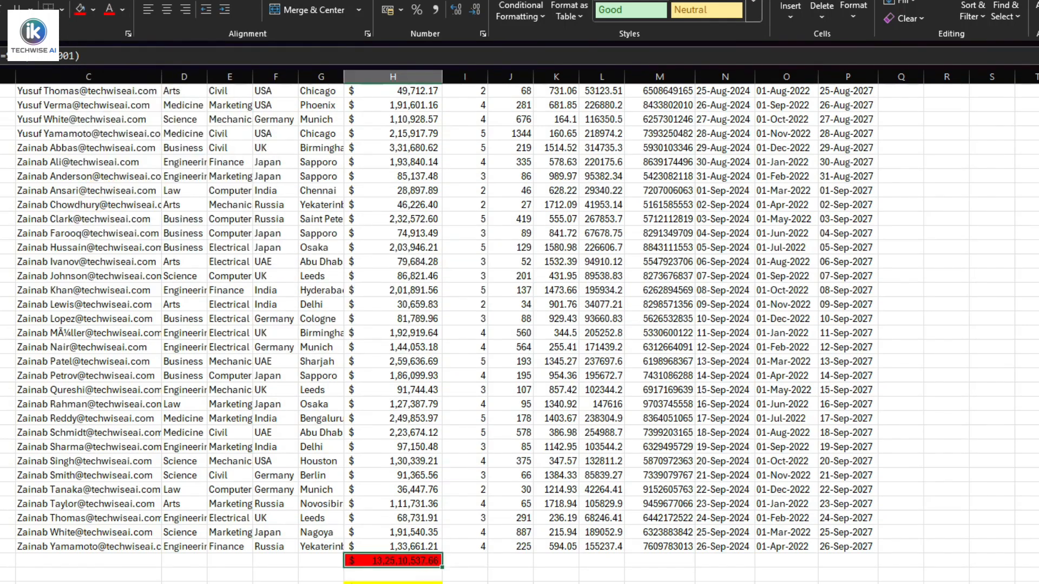
left_click(97, 11)
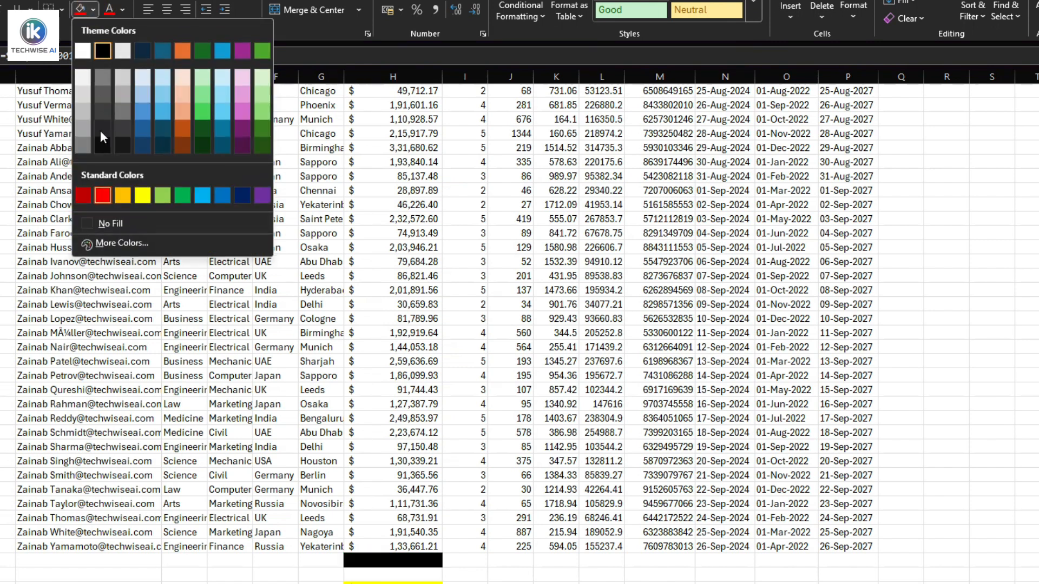
left_click(142, 196)
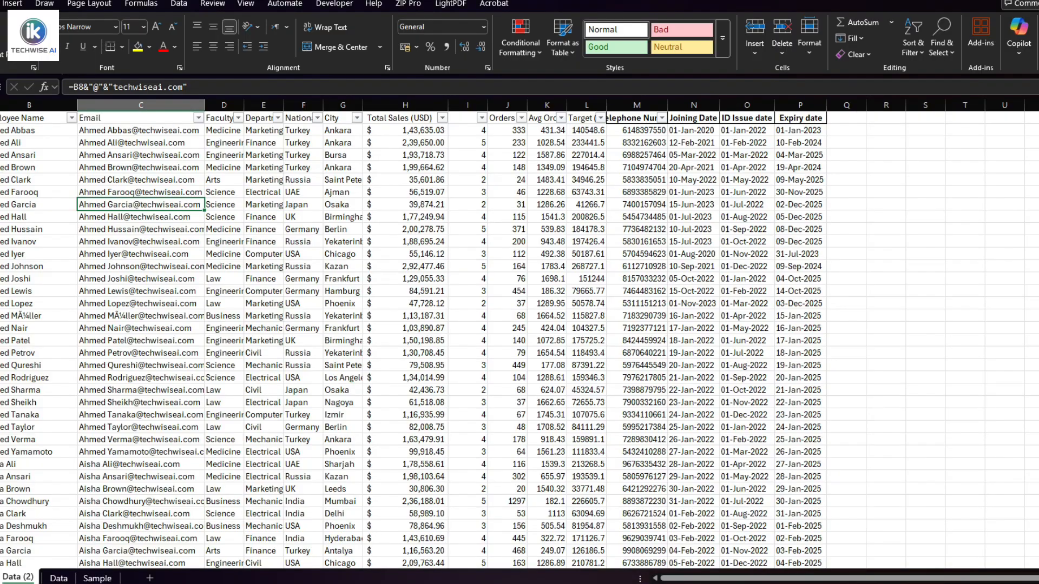
Convert the data range A1:P1001 on the Data (2) sheet into a table with headers.
key("ctrl+Home")
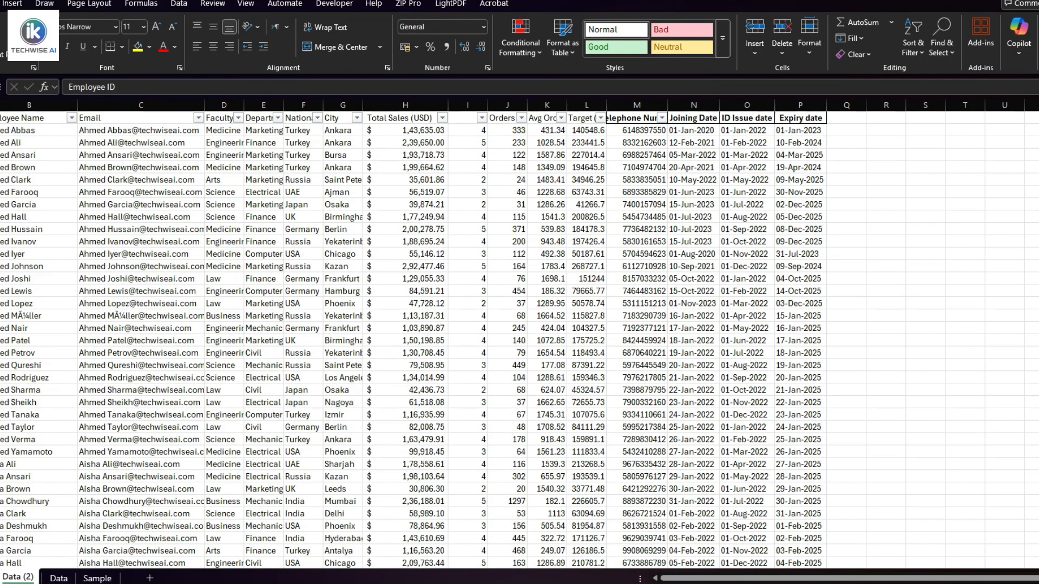
key("ctrl+shift+End")
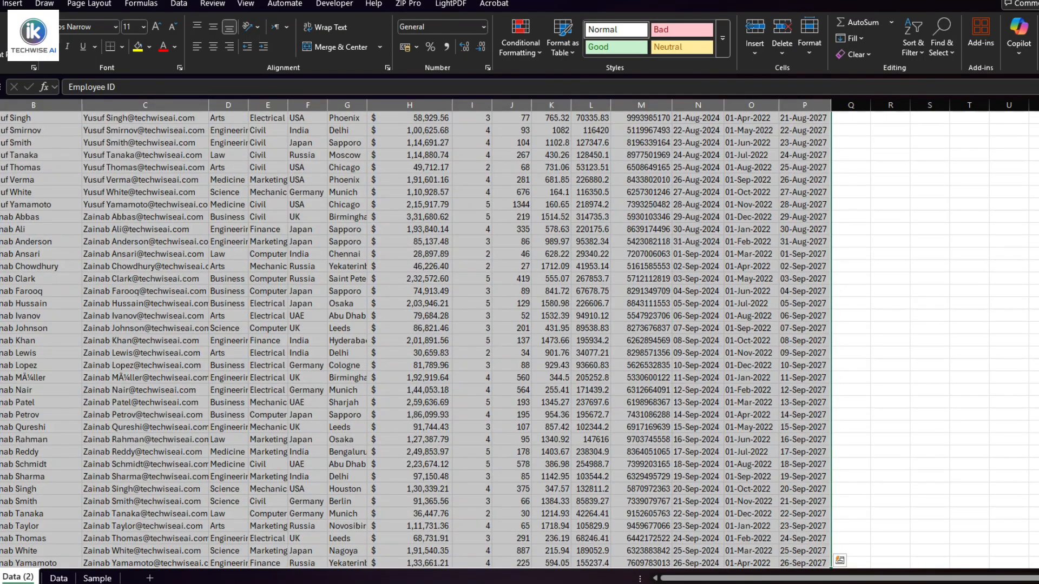
key("ctrl+t")
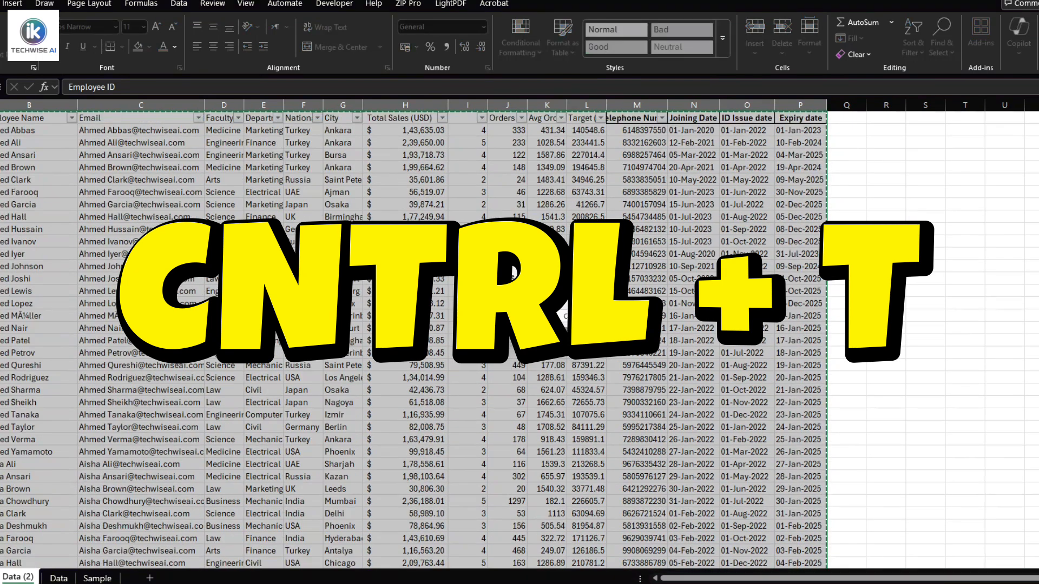
left_click(477, 303)
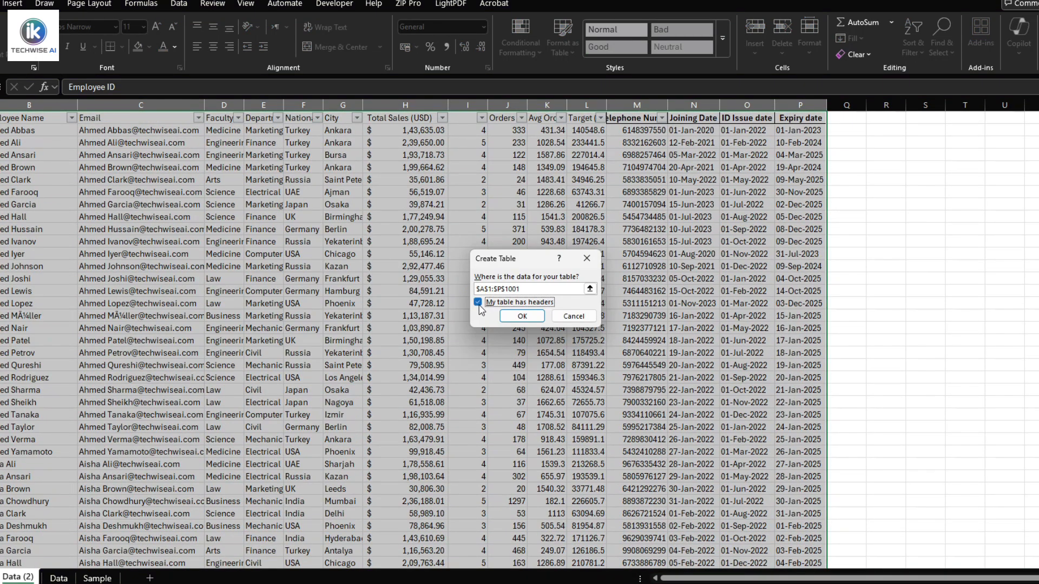
left_click(511, 321)
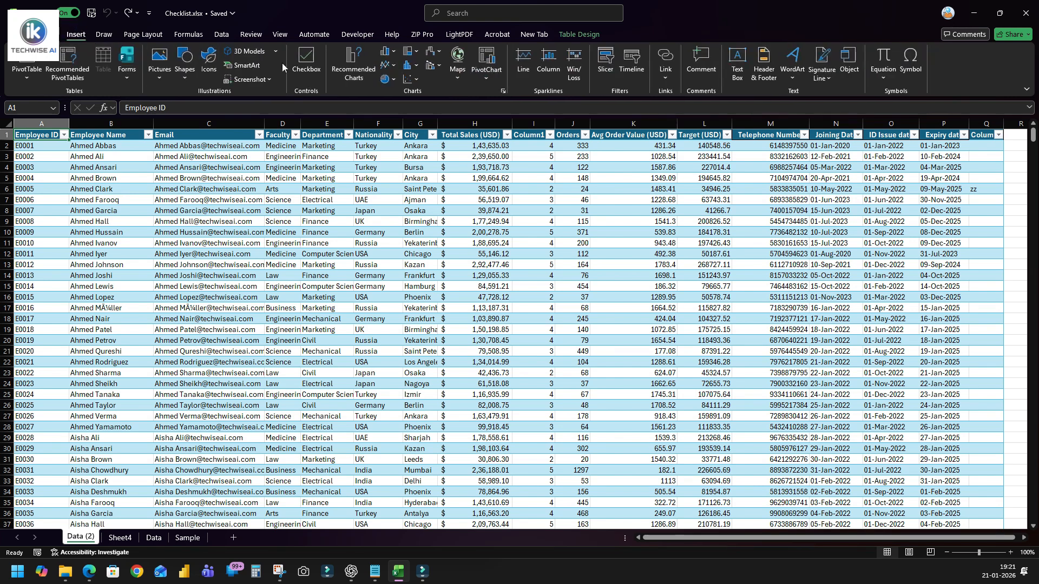
Insert slicers for Employee Name and Faculty and place them side by side over the table.
left_click(613, 70)
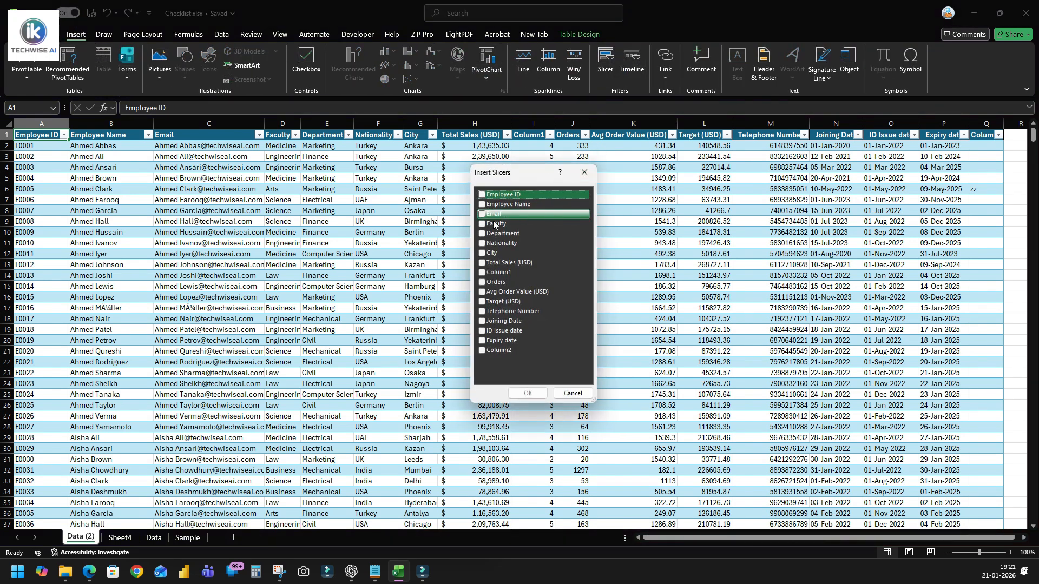
left_click(482, 204)
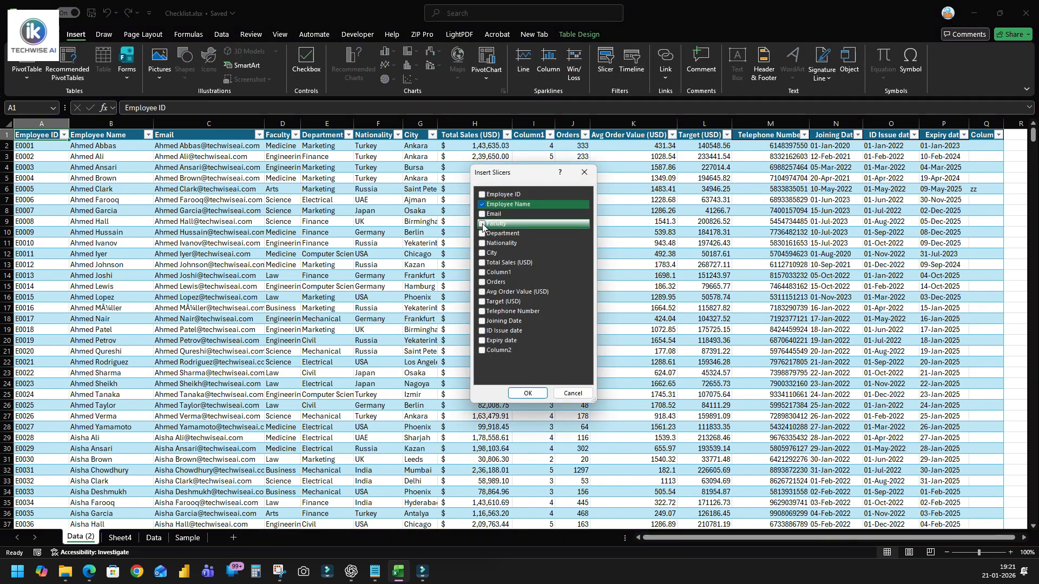
left_click(483, 223)
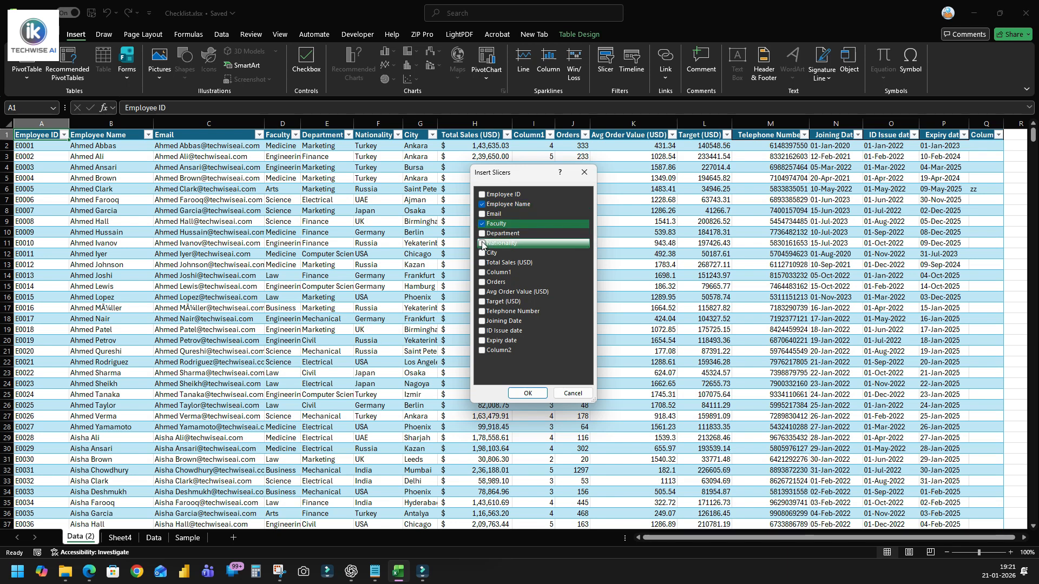
left_click(533, 395)
left_click_drag(491, 255, 266, 206)
left_click_drag(520, 276, 375, 195)
Filter the table to the first employee with the Employee Name slicer and clear that filter.
left_click(286, 227)
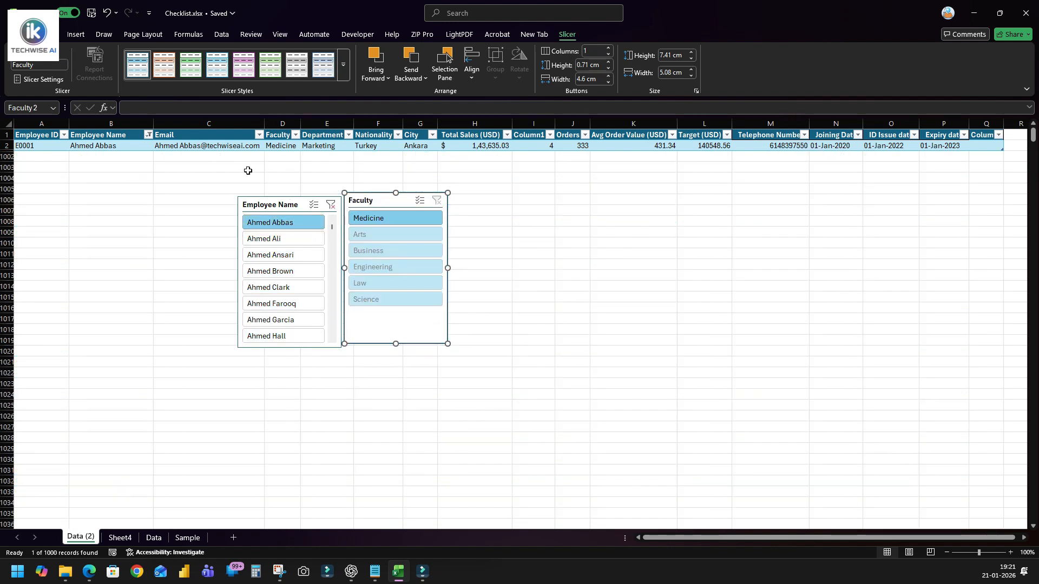
left_click(331, 204)
Filter the table by Faculty to Arts, Business and Medicine in turn, moving the Employee Name slicer to the other side of the Faculty slicer.
left_click(358, 218)
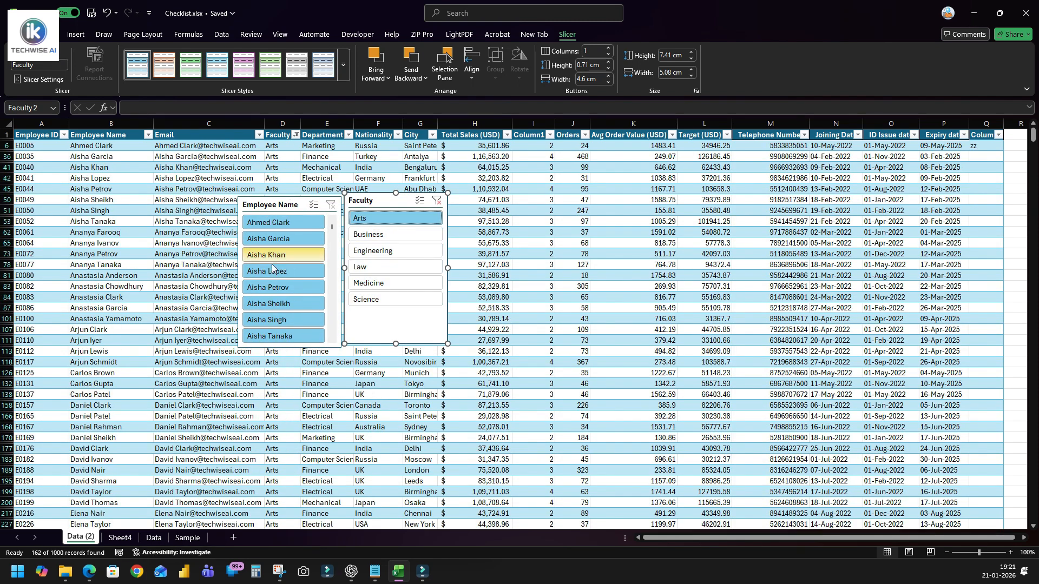
left_click_drag(252, 201, 454, 208)
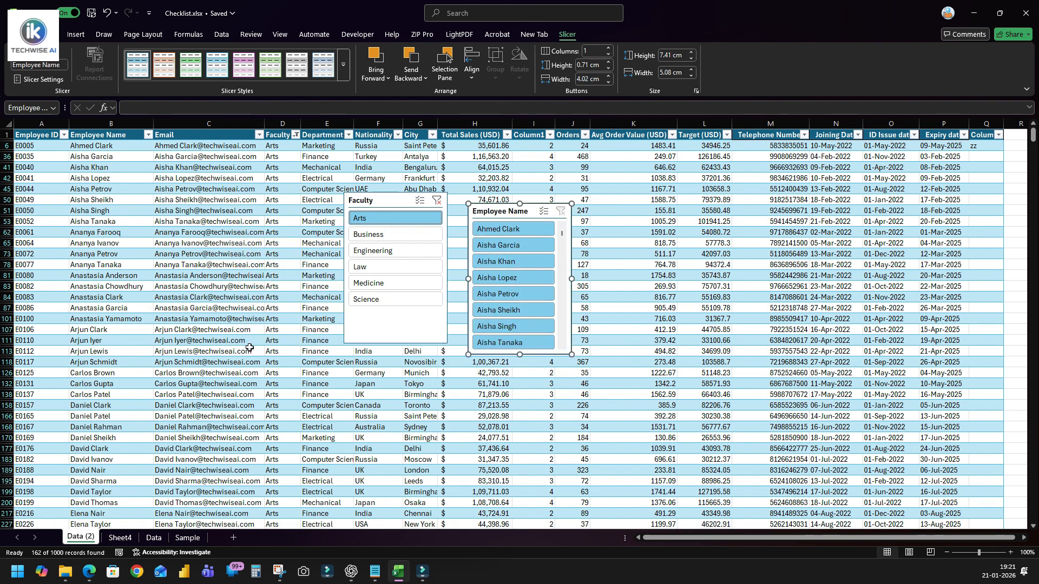
left_click(410, 240)
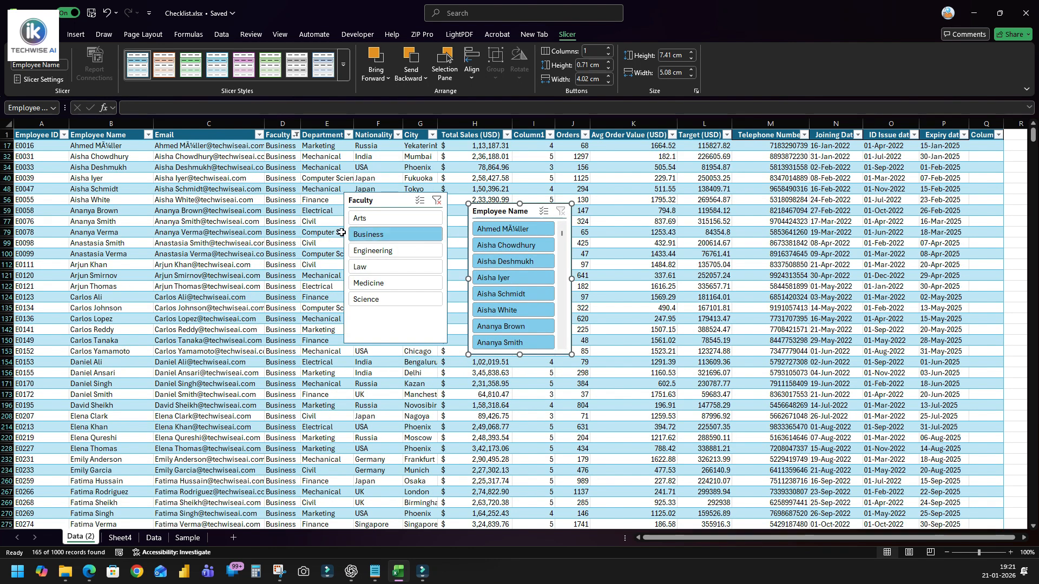
left_click(388, 283)
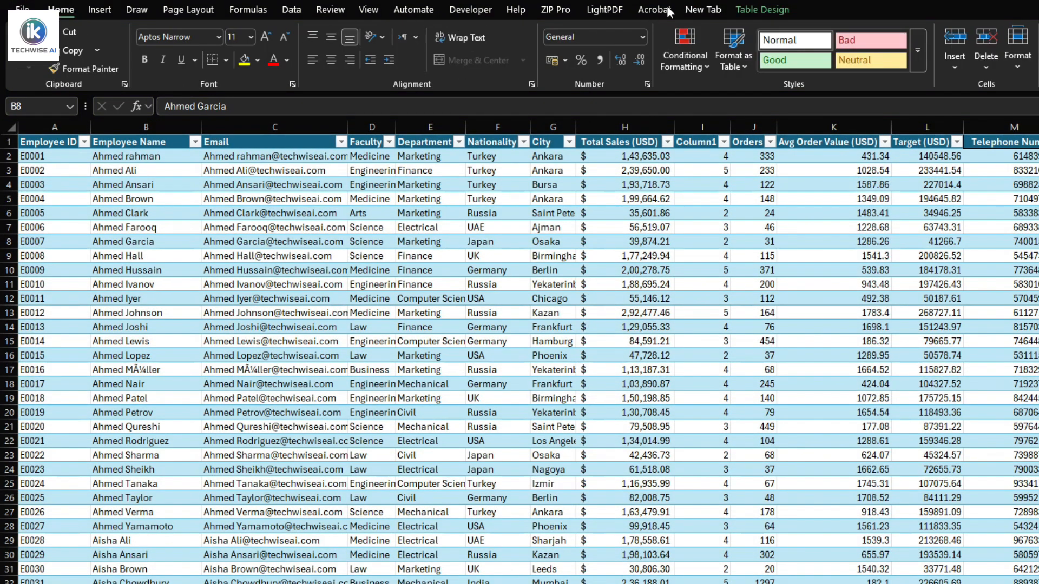
Capture the range A1:E37 of the Data (2) sheet with the Camera tool and place the linked picture at cell A1 on Sheet4.
left_click(697, 10)
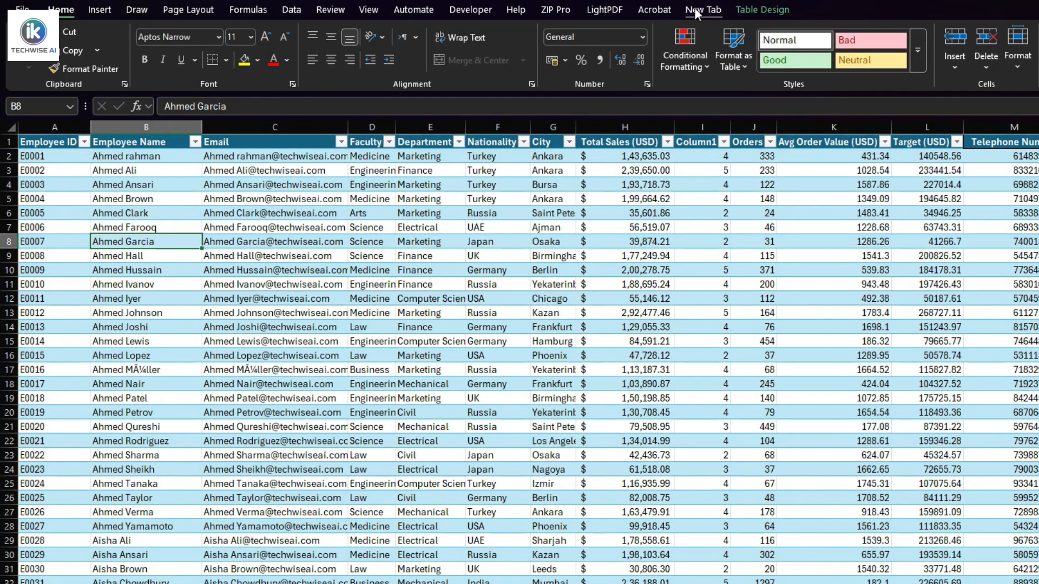
left_click_drag(62, 145, 427, 583)
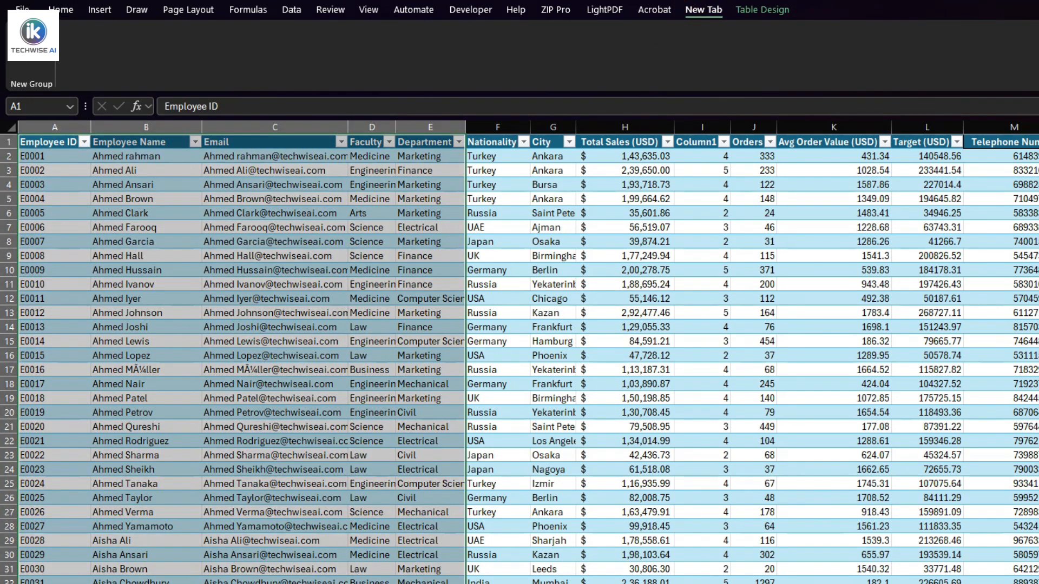
key("ctrl+c")
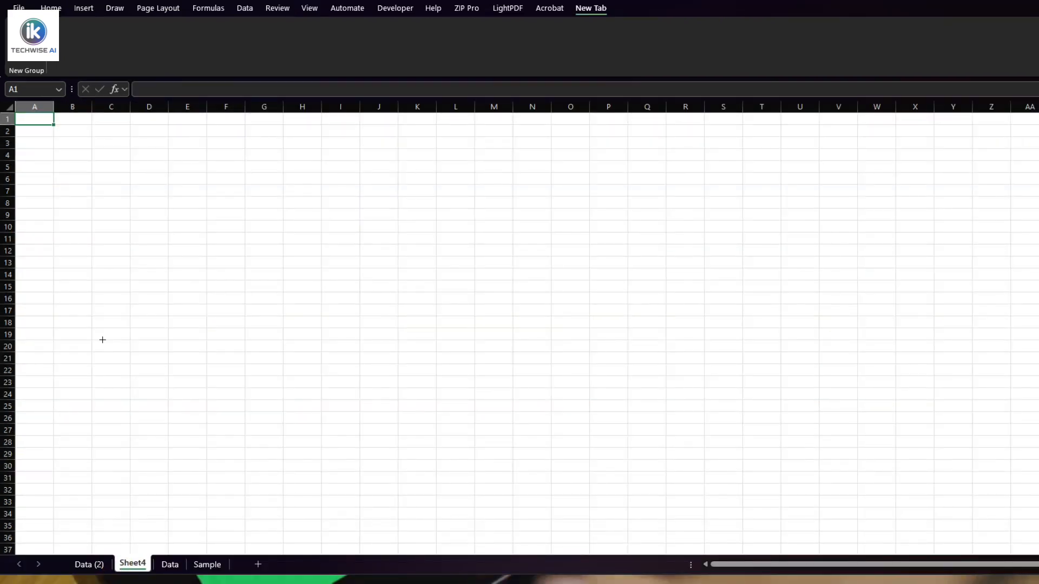
left_click(102, 340)
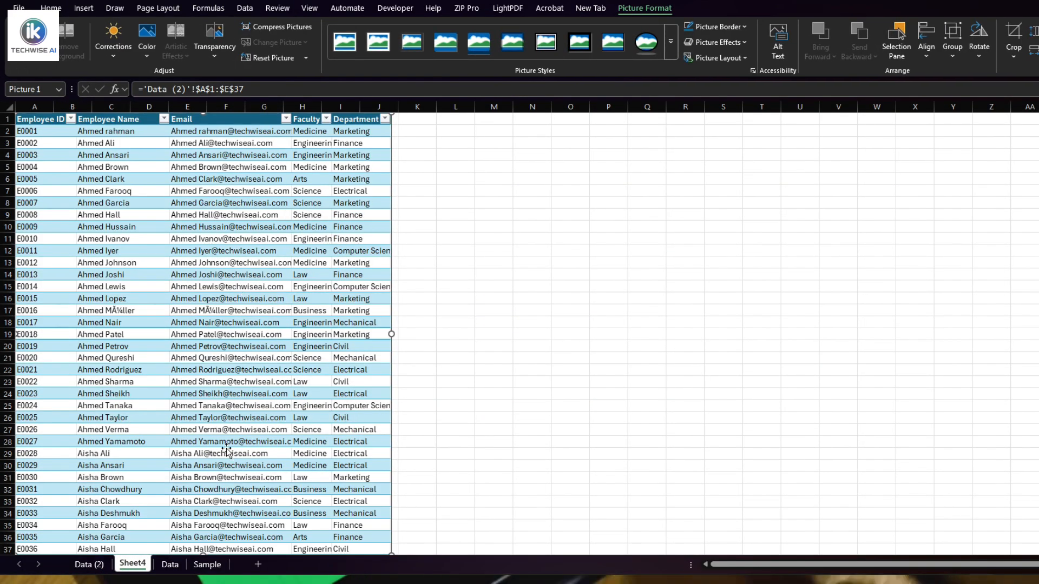
Change the employee's surname in cell B2 on the Data (2) sheet and check the linked picture on Sheet4.
left_click(87, 562)
key("Escape")
left_click(149, 134)
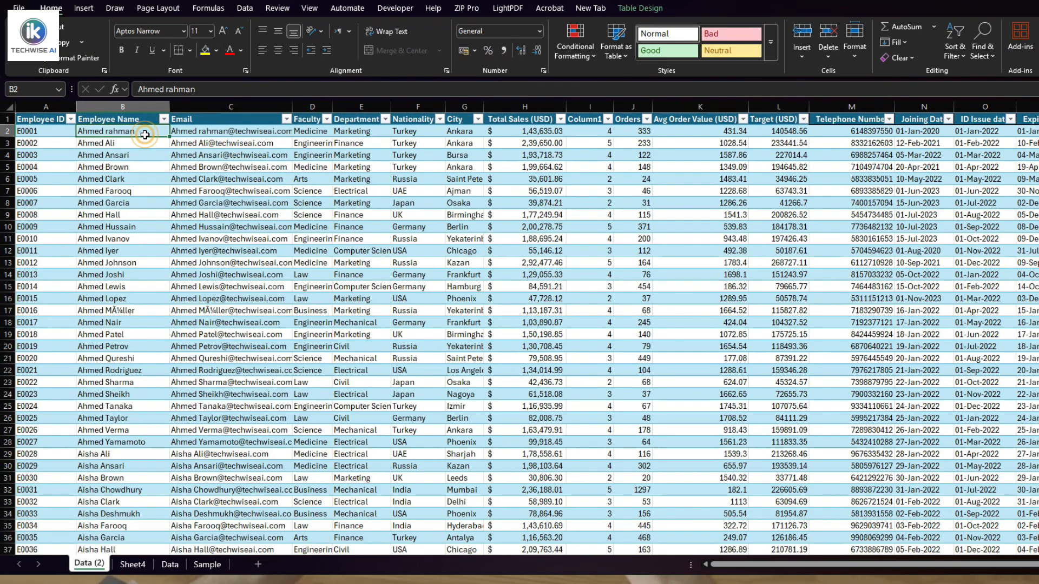
double_click(145, 134)
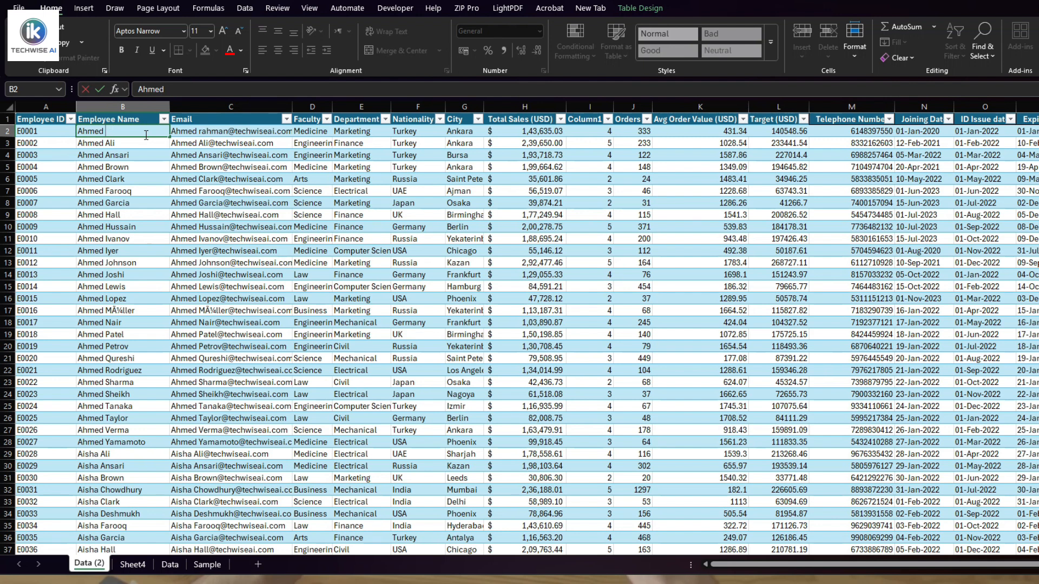
type("Abbas")
key("Return")
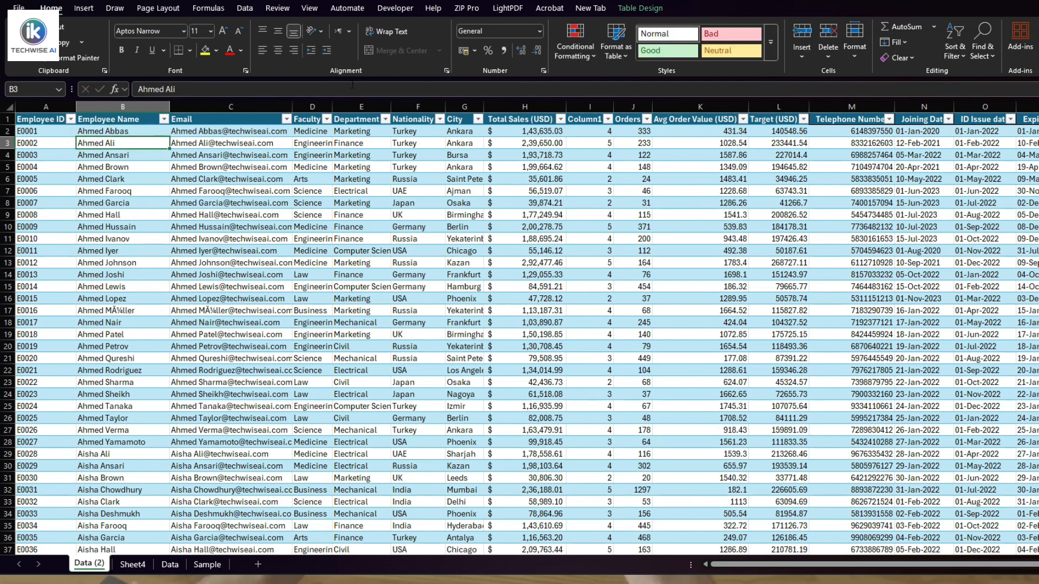
left_click(131, 568)
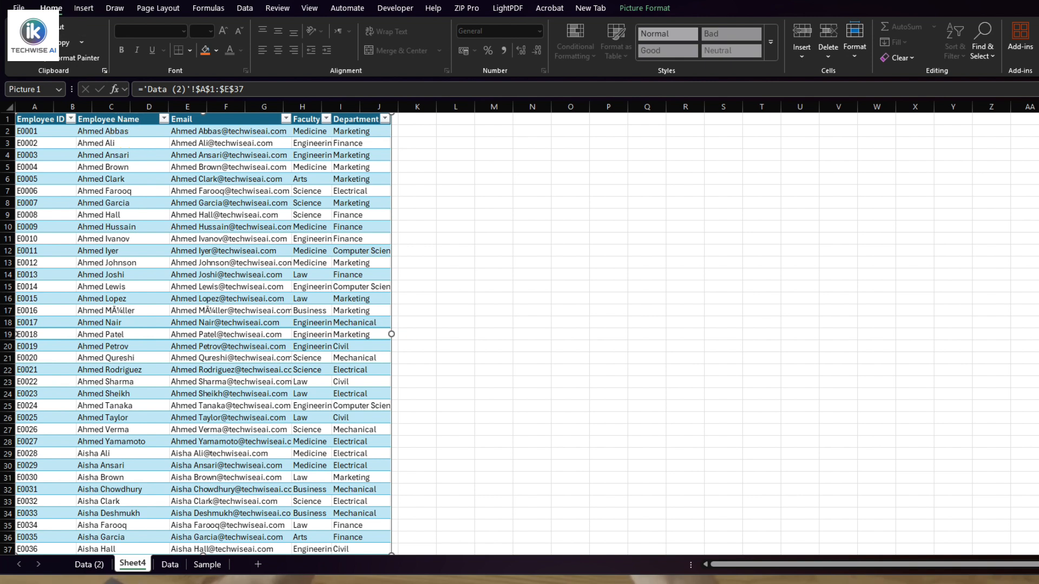
key("ctrl+Page_Up")
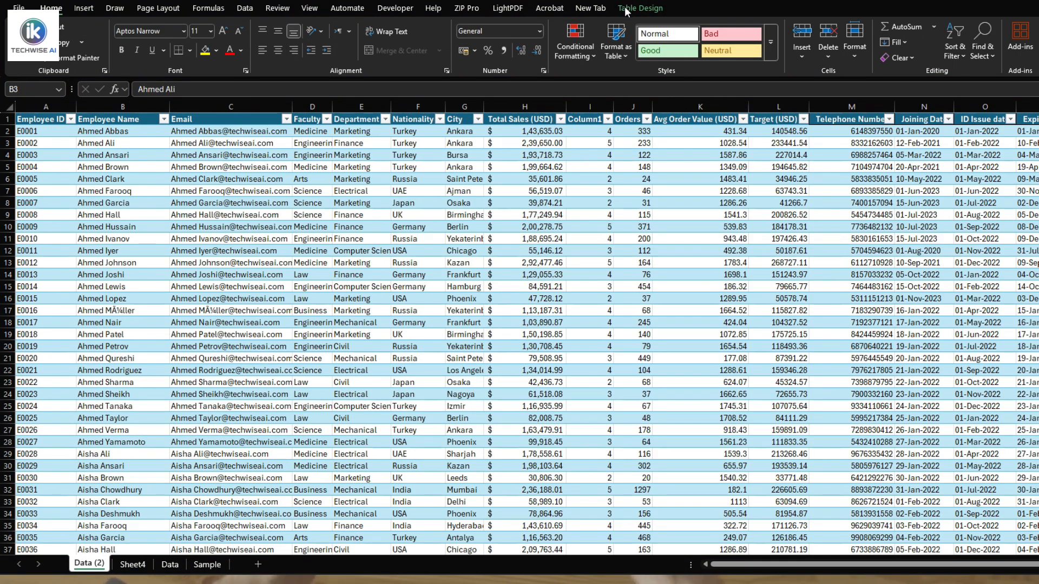
Open the ribbon customization options, list All Commands and select the Camera command.
right_click(647, 11)
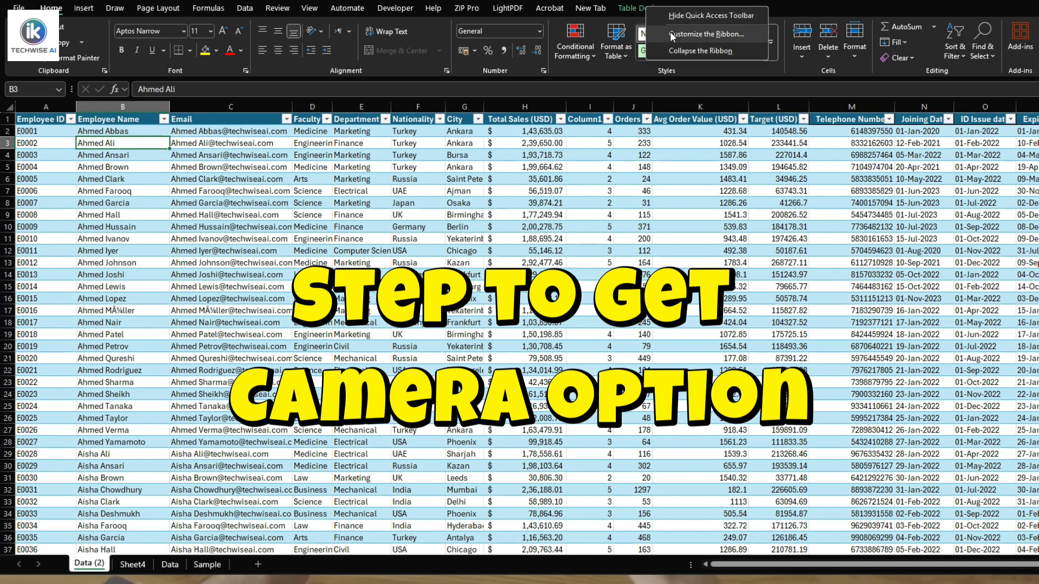
left_click(714, 34)
left_click(570, 144)
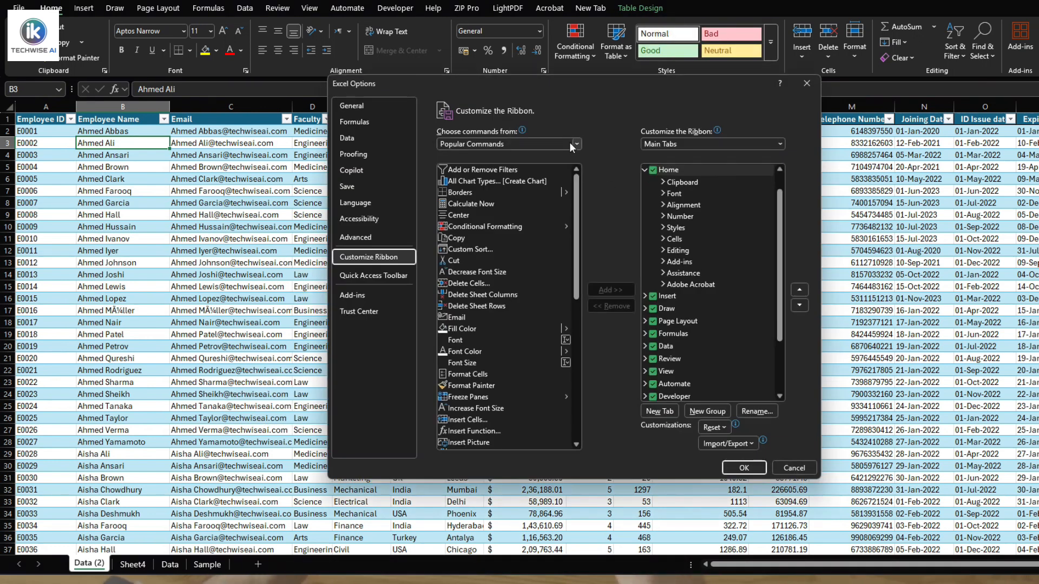
left_click(526, 179)
scroll(499, 301, "down", 5)
scroll(500, 304, "down", 12)
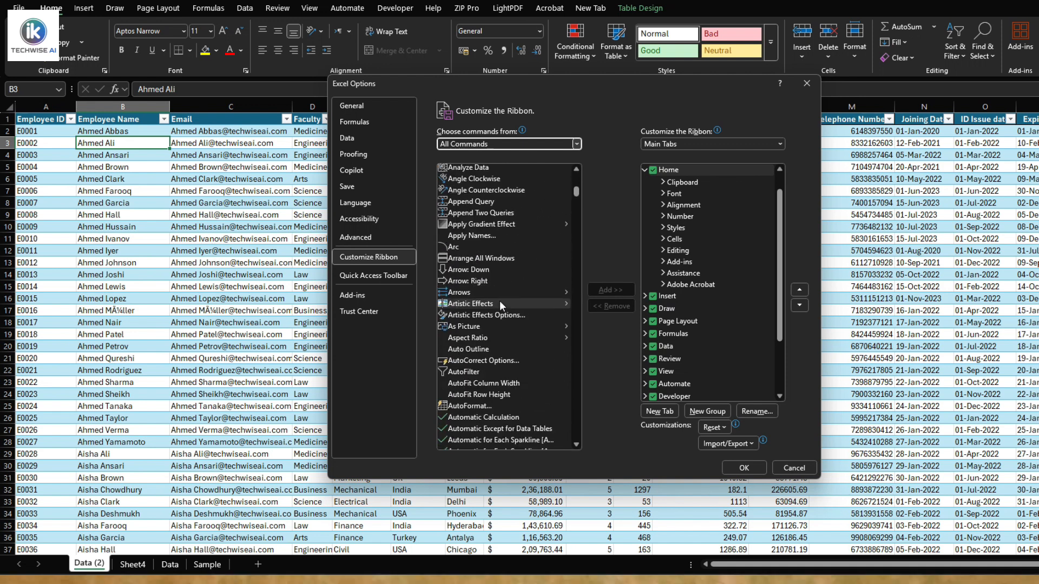
scroll(499, 301, "down", 15)
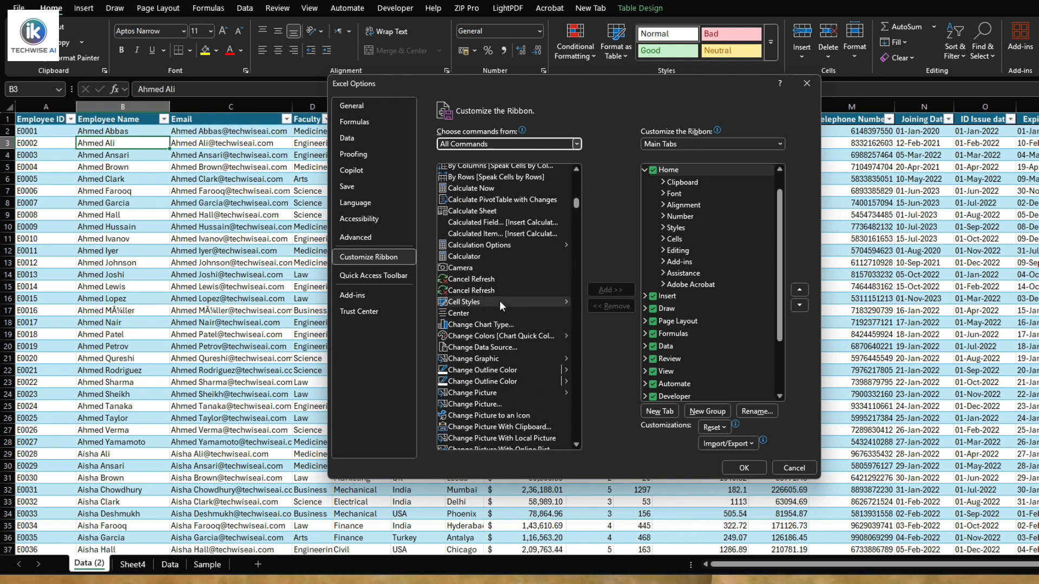
left_click(485, 265)
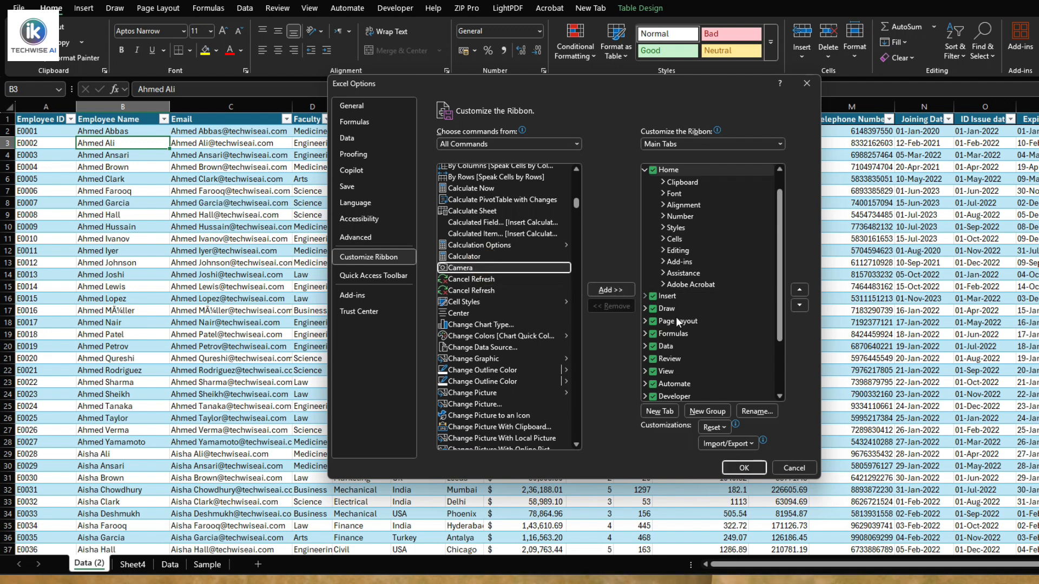
Expand New Tab (Custom) among the main tabs to reach its New Group (Custom), keeping the Camera command selected.
scroll(730, 378, "down", 4)
scroll(731, 378, "up", 3)
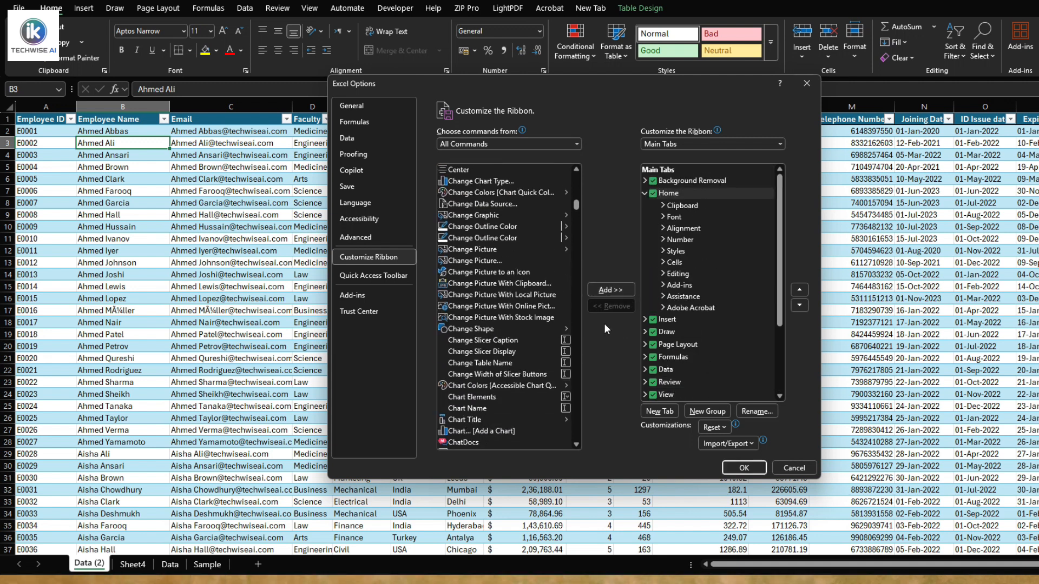
scroll(494, 325, "up", 3)
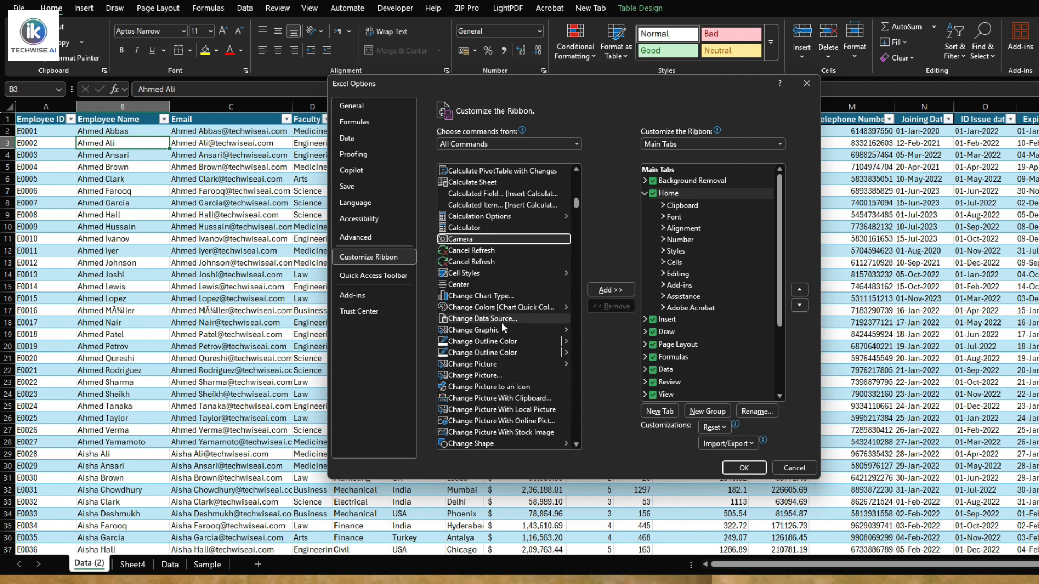
left_click(777, 320)
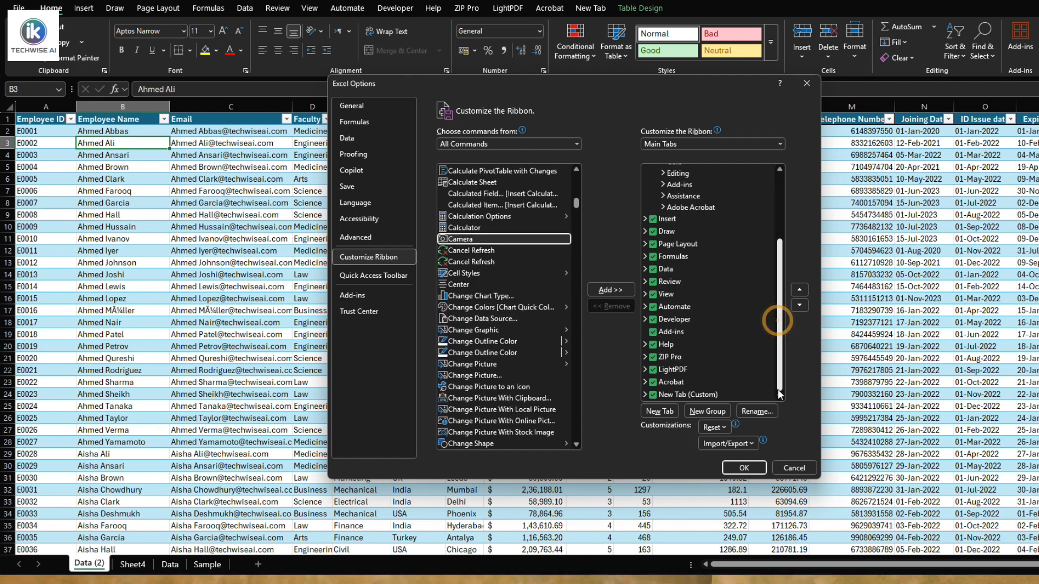
left_click(645, 394)
scroll(683, 396, "down", 2)
scroll(682, 396, "up", 2)
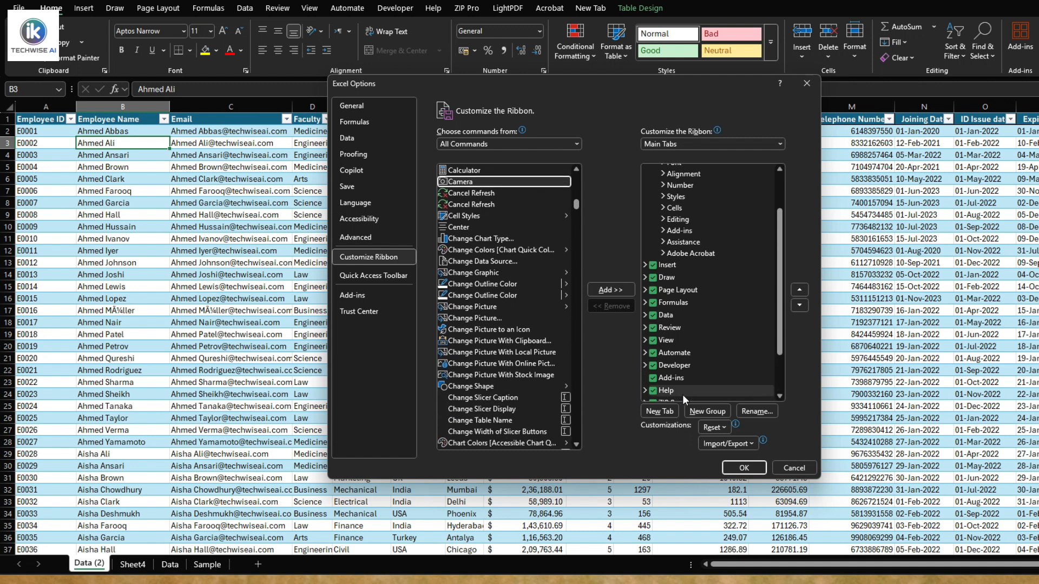
scroll(765, 359, "down", 2)
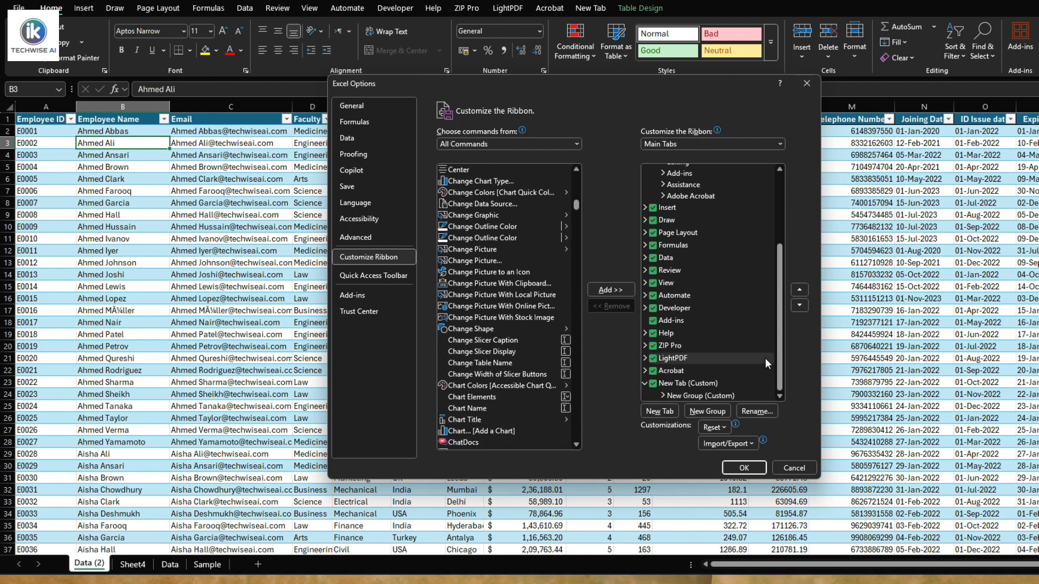
scroll(433, 258, "up", 1)
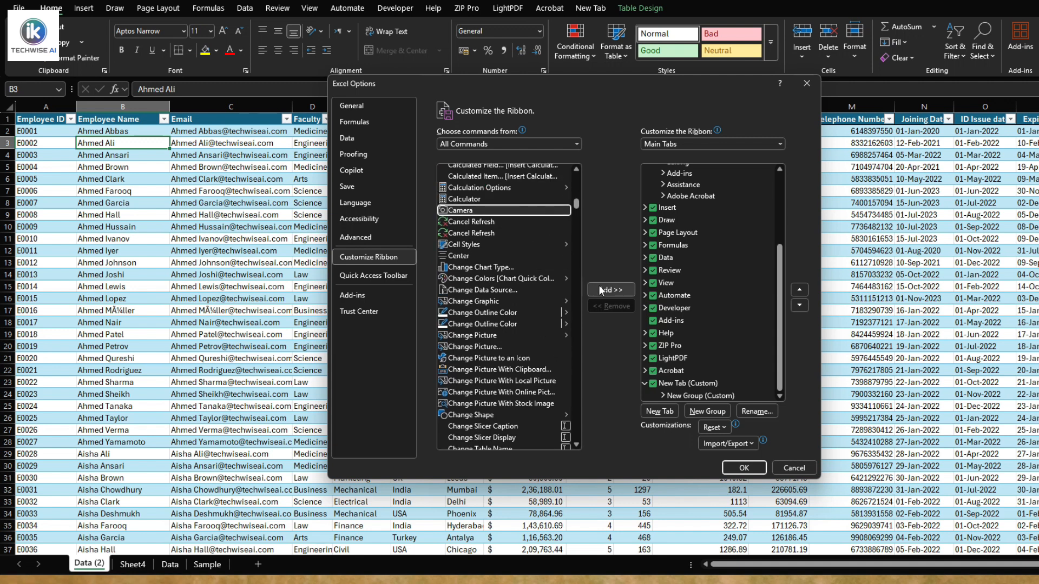